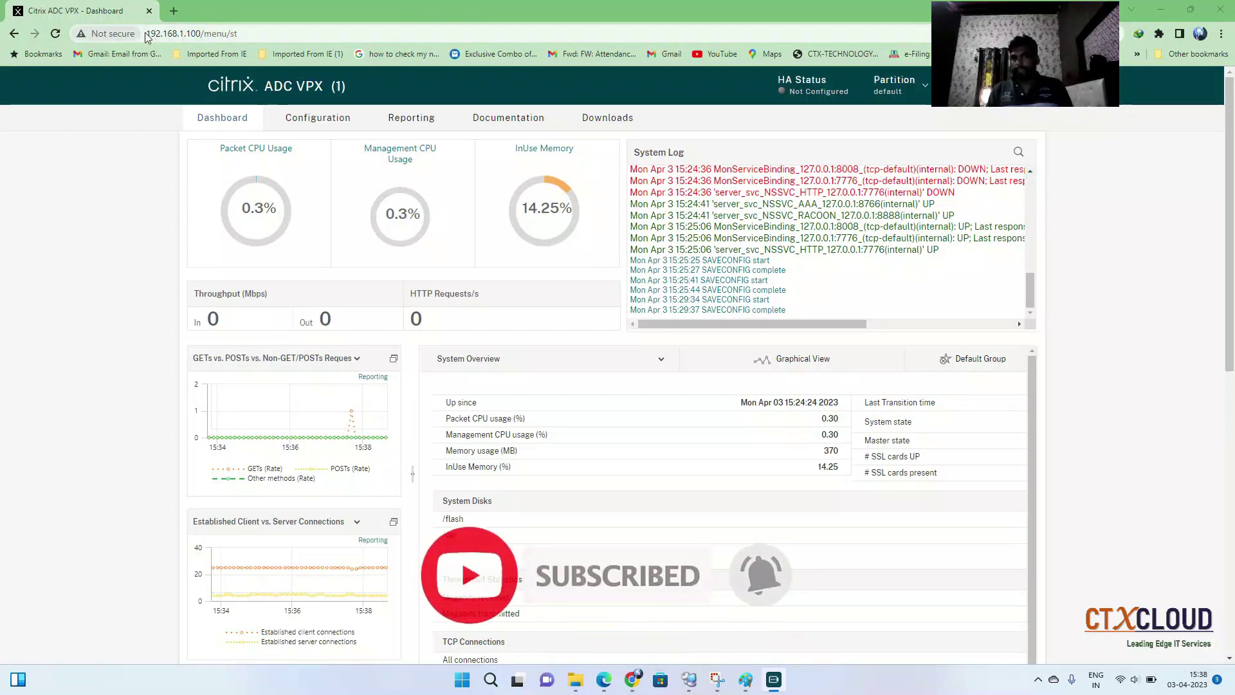
Leave the Citrix ADC dashboard for DNS Manager's CTXCLOUD.IN forward lookup zone
{"action": "left_click_drag", "start_coordinate": [237, 34], "coordinate": [148, 35]}
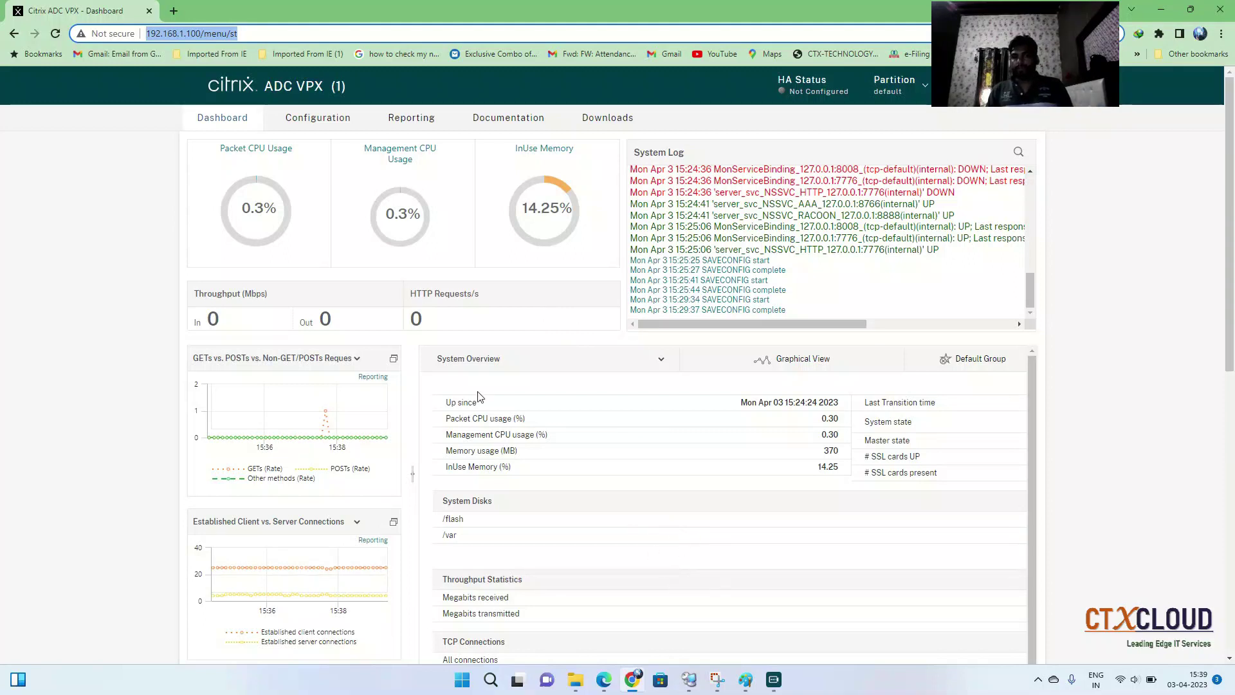
{"action": "left_click", "coordinate": [161, 38]}
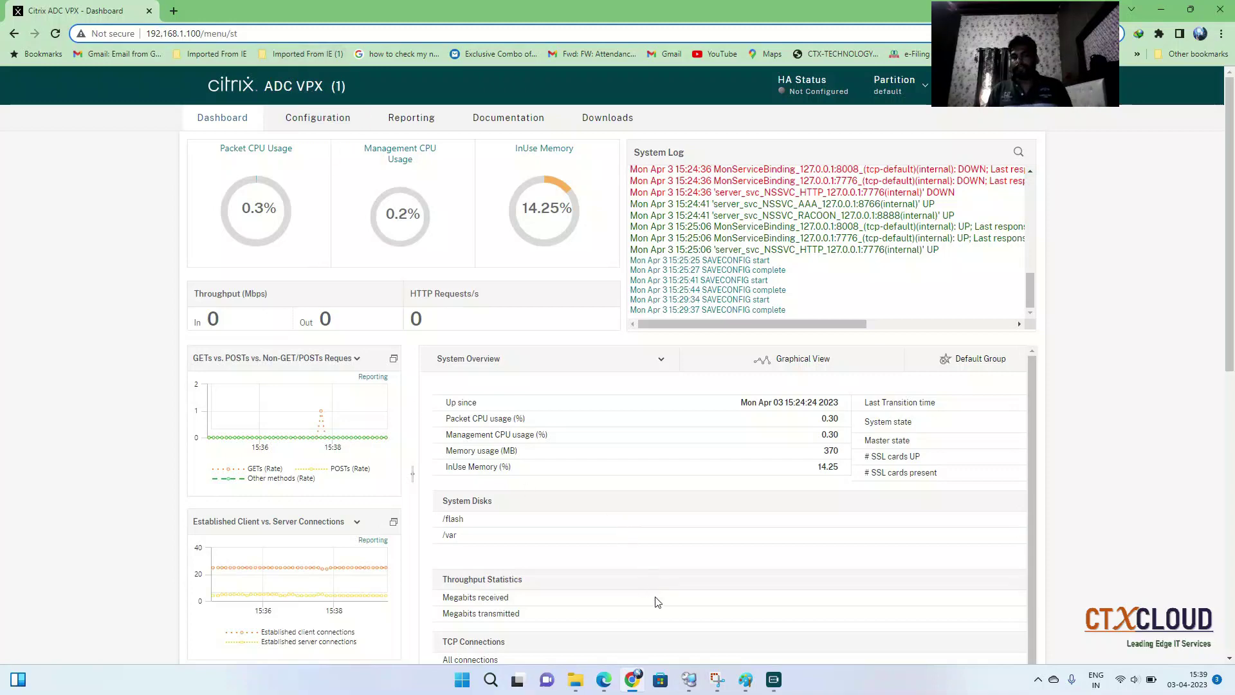
{"action": "left_click", "coordinate": [689, 680]}
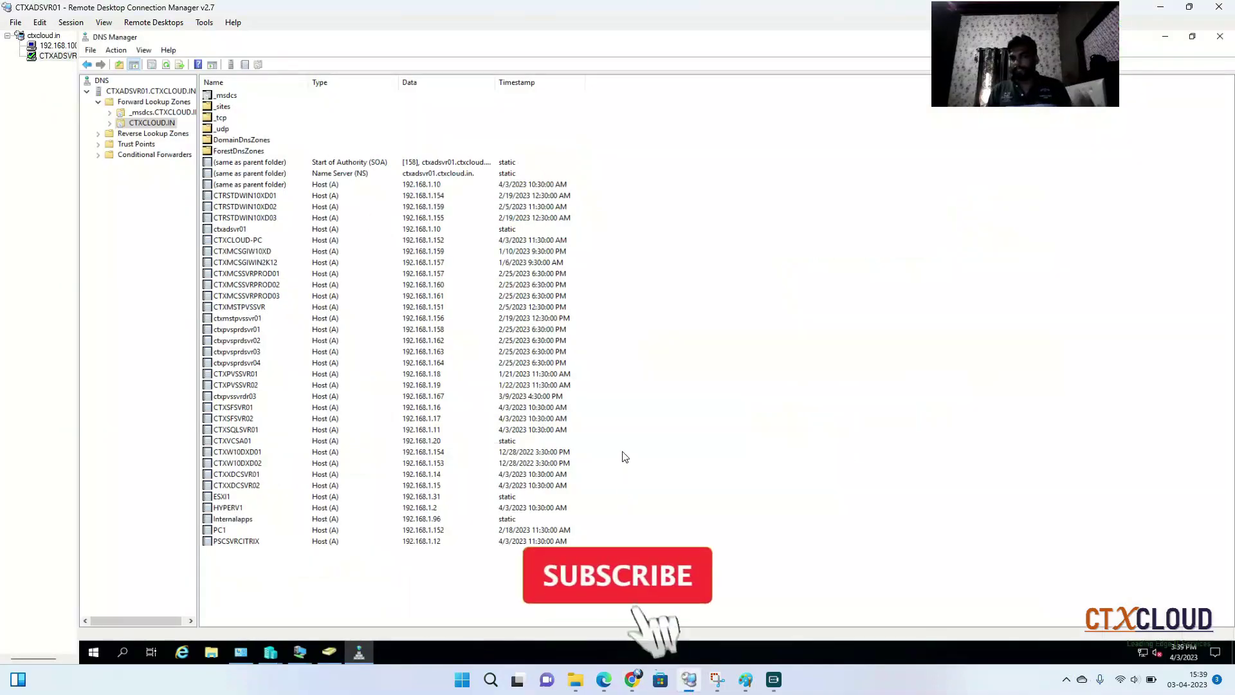
Start a new host record named ns1 pointing to 192.168.1.100 in the CTXCLOUD.IN zone
{"action": "right_click", "coordinate": [711, 242]}
{"action": "left_click", "coordinate": [771, 275]}
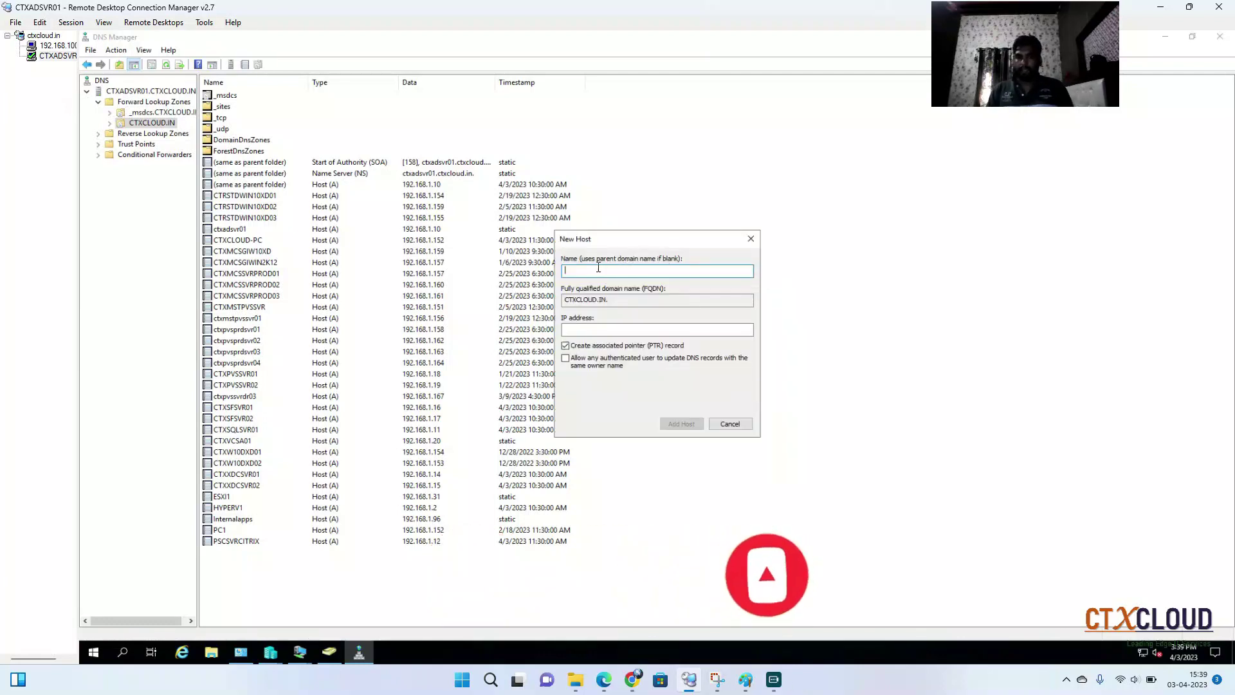
{"action": "type", "text": "ns1"}
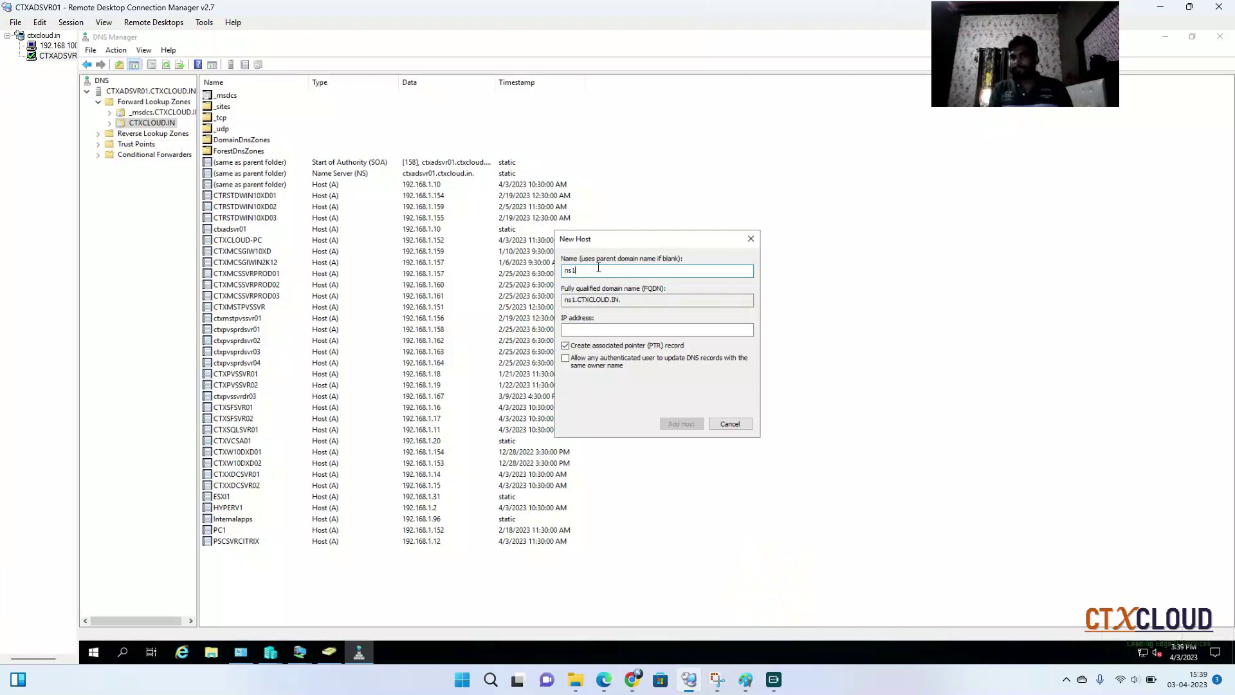
{"action": "key", "text": "Tab"}
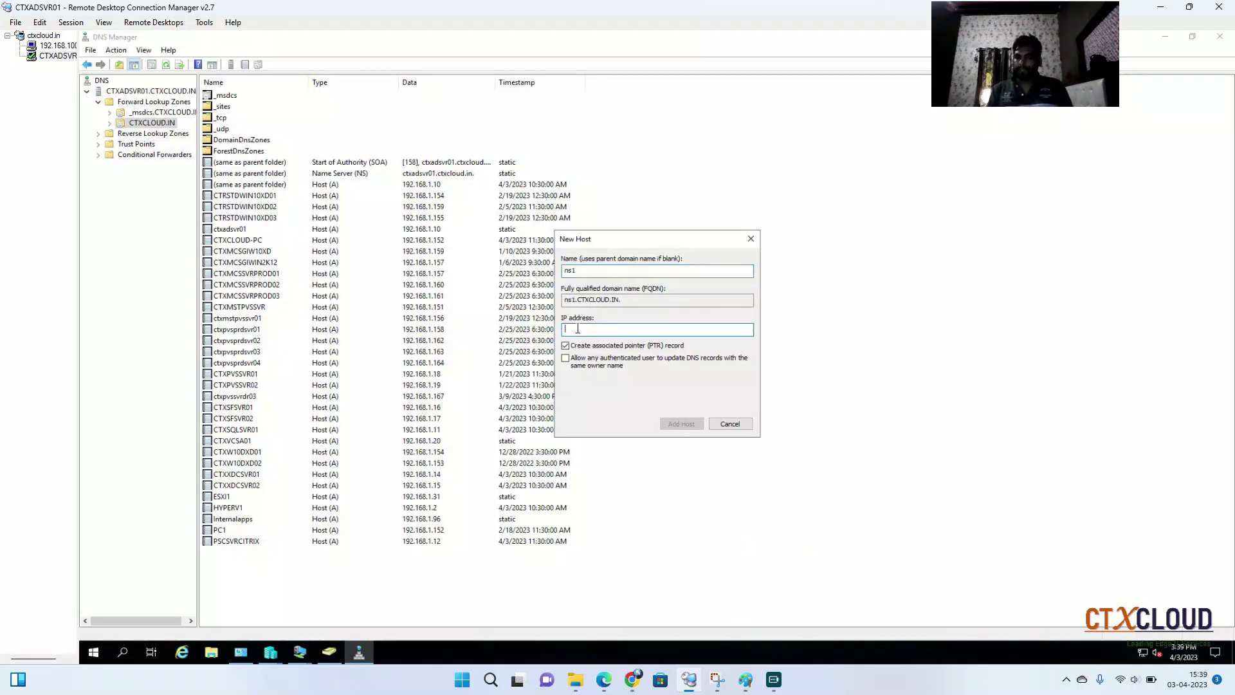
{"action": "type", "text": "192.168.1.100"}
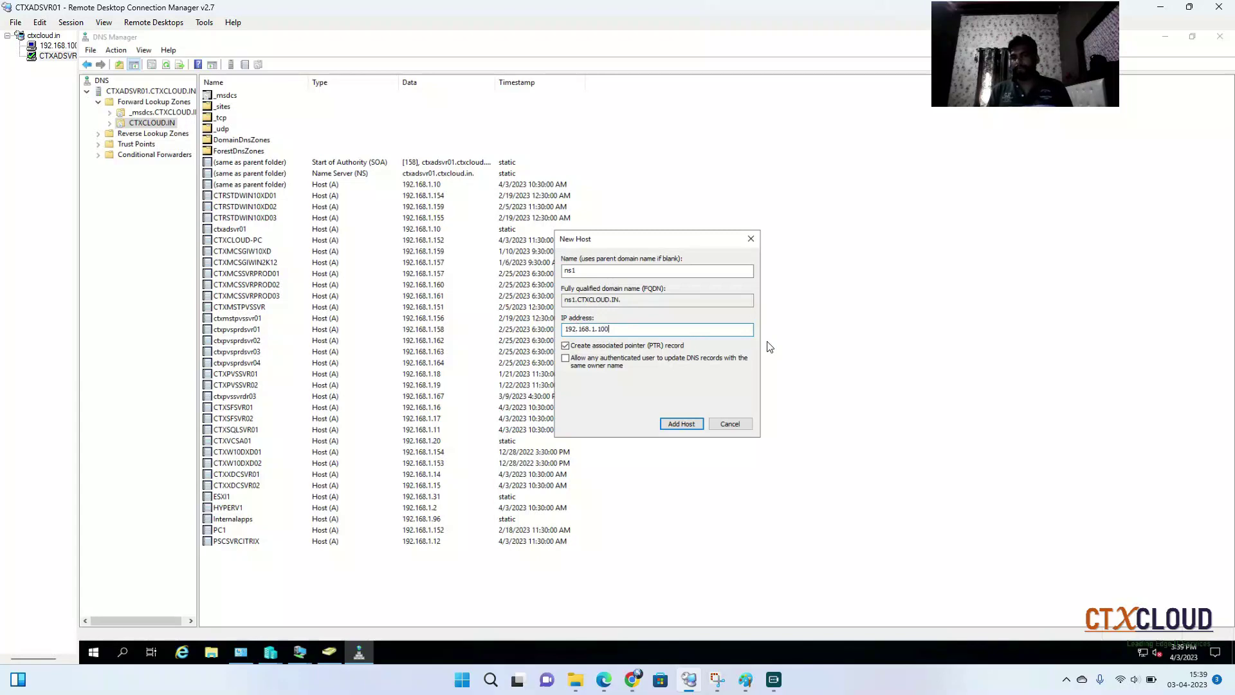
{"action": "left_click", "coordinate": [632, 680]}
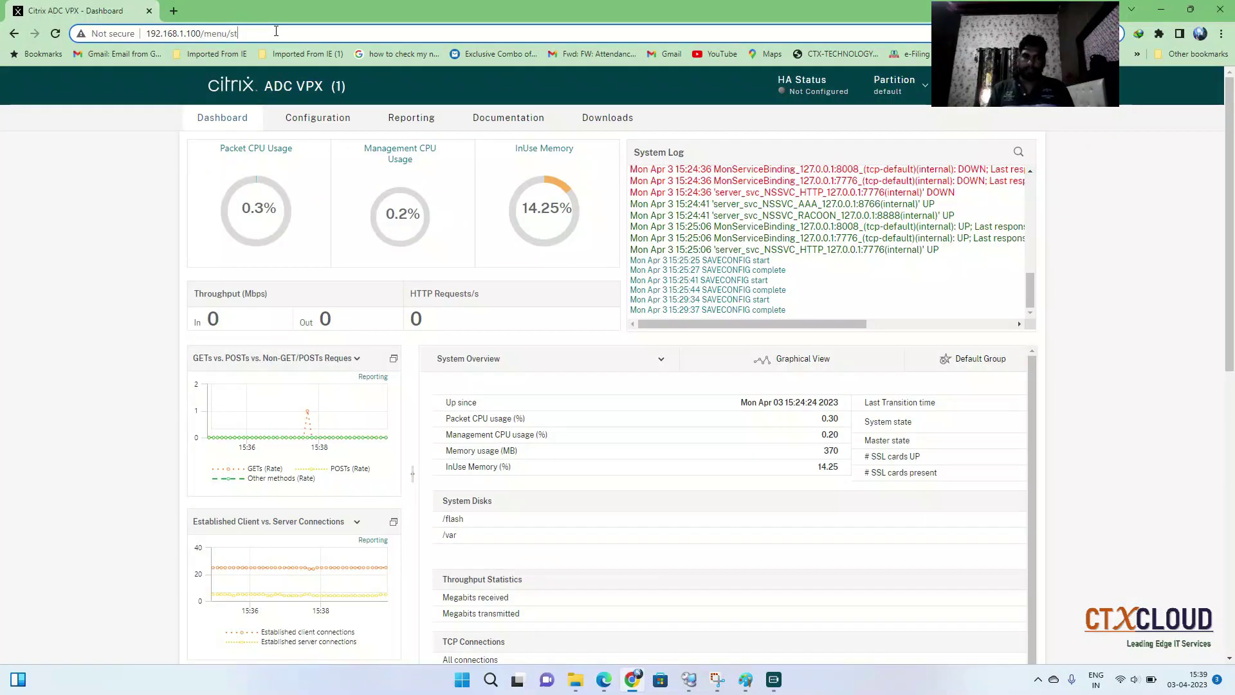
Try browsing to ns1.ctxcloud.in in a new Chrome tab, which fails to resolve
{"action": "left_click", "coordinate": [173, 11]}
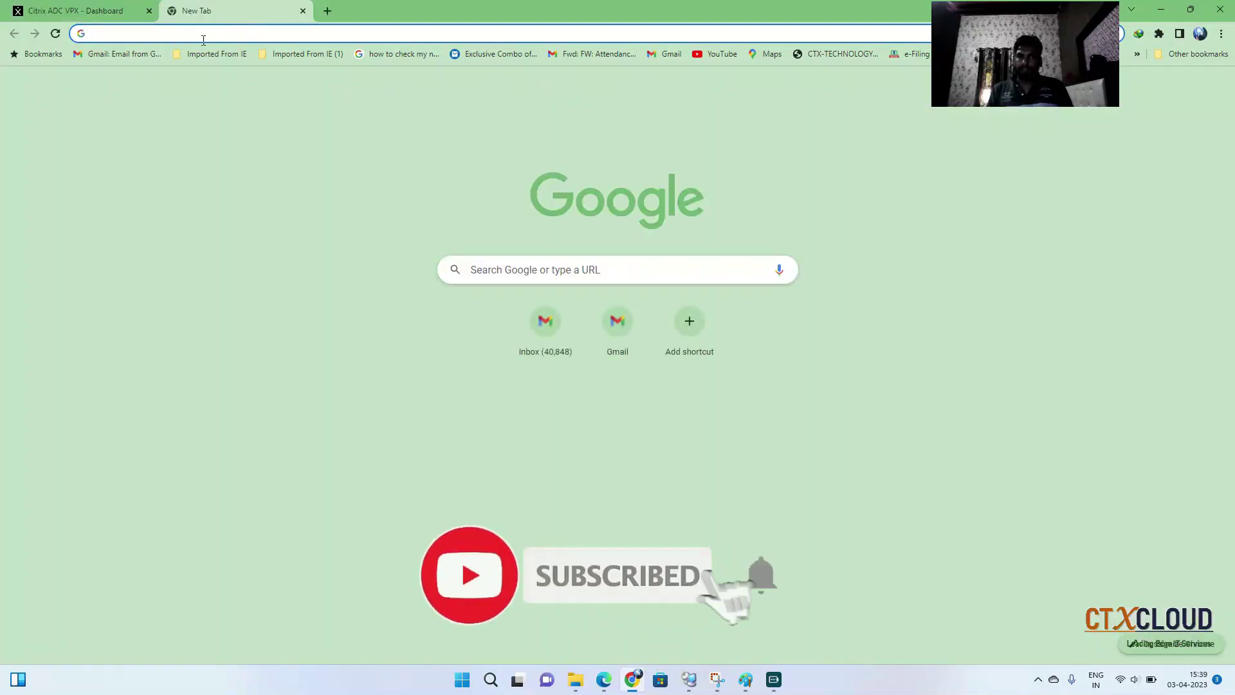
{"action": "left_click", "coordinate": [204, 40]}
{"action": "type", "text": "ns1"}
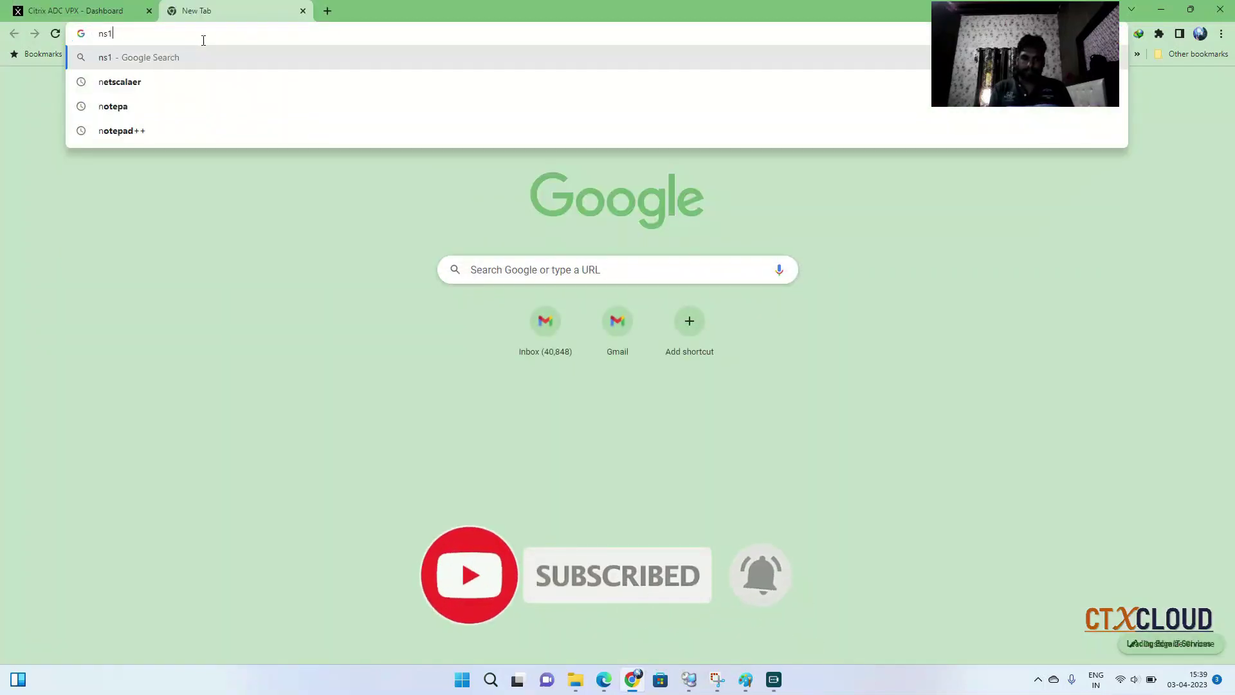
{"action": "type", "text": ".ctxcloud"}
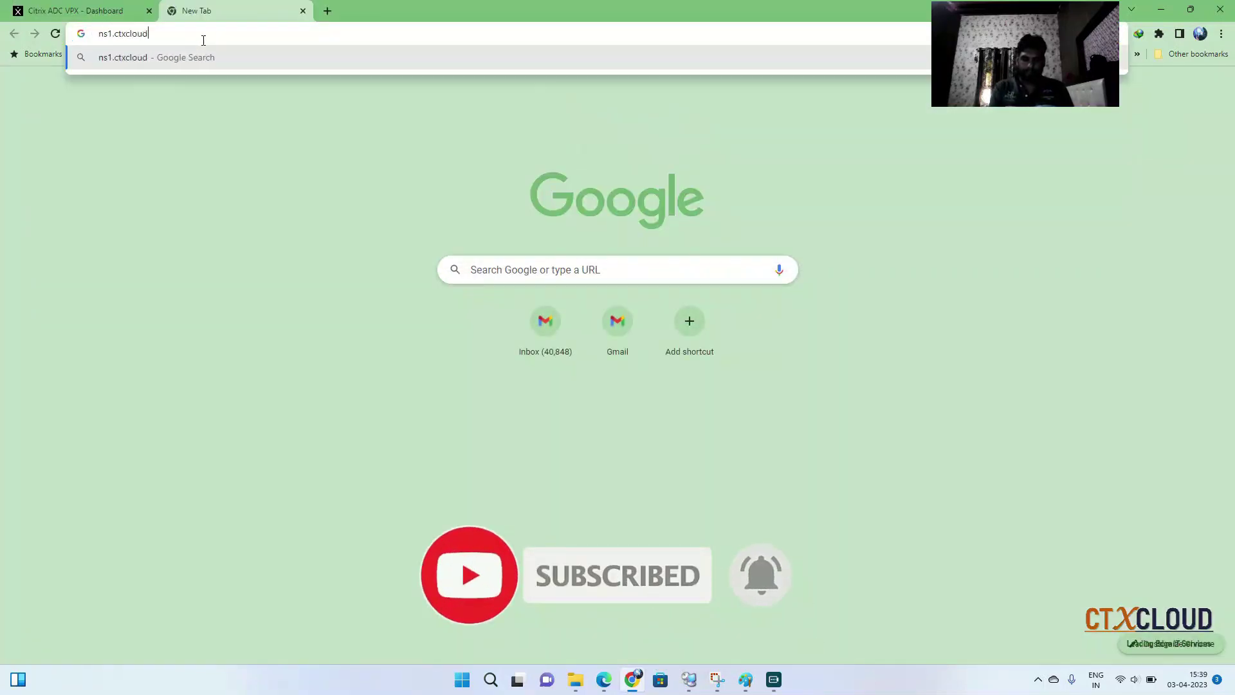
{"action": "type", "text": ".in"}
{"action": "key", "text": "Return"}
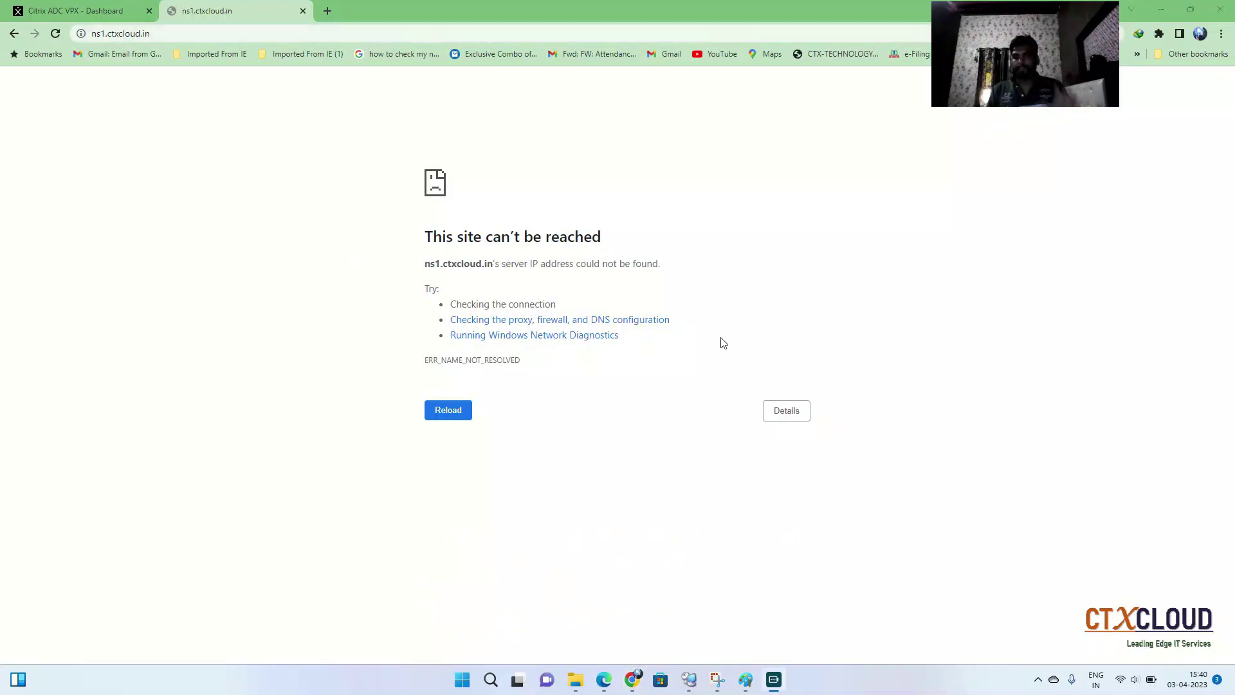
{"action": "left_click", "coordinate": [689, 679]}
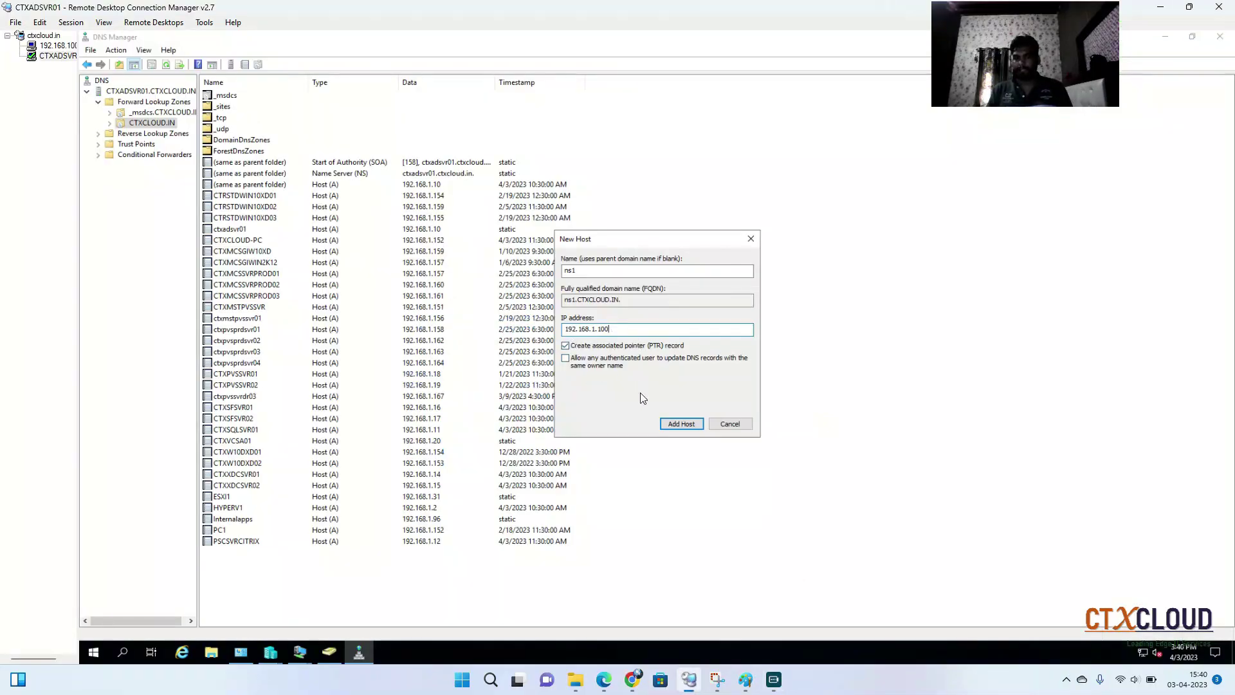
Add the ns1 host record, close the New Host dialog and refresh the CTXCLOUD.IN zone
{"action": "left_click", "coordinate": [677, 424]}
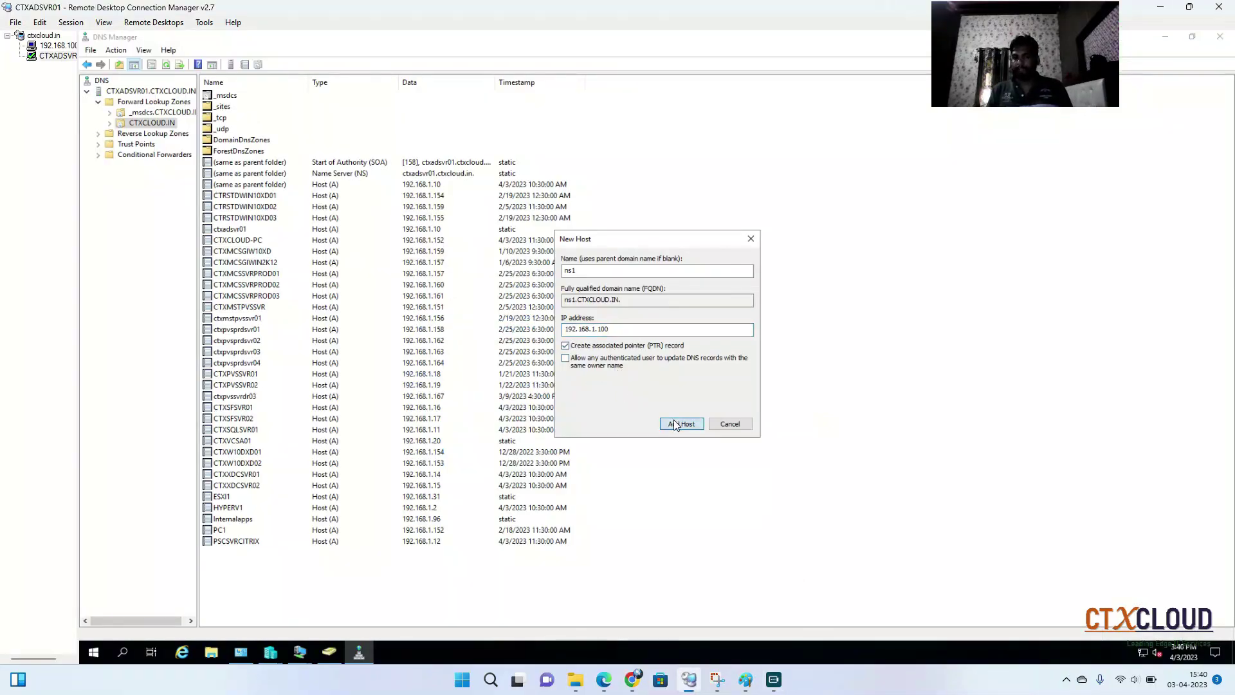
{"action": "left_click", "coordinate": [747, 385]}
{"action": "left_click", "coordinate": [731, 423]}
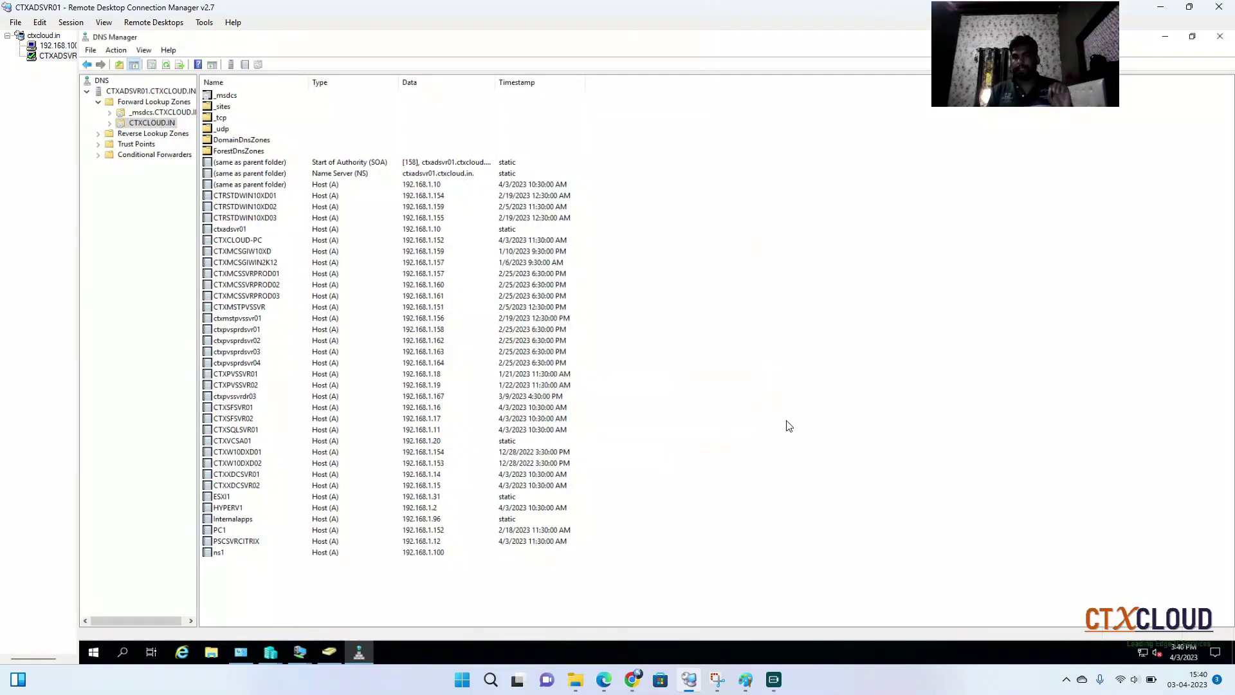
{"action": "right_click", "coordinate": [776, 347]}
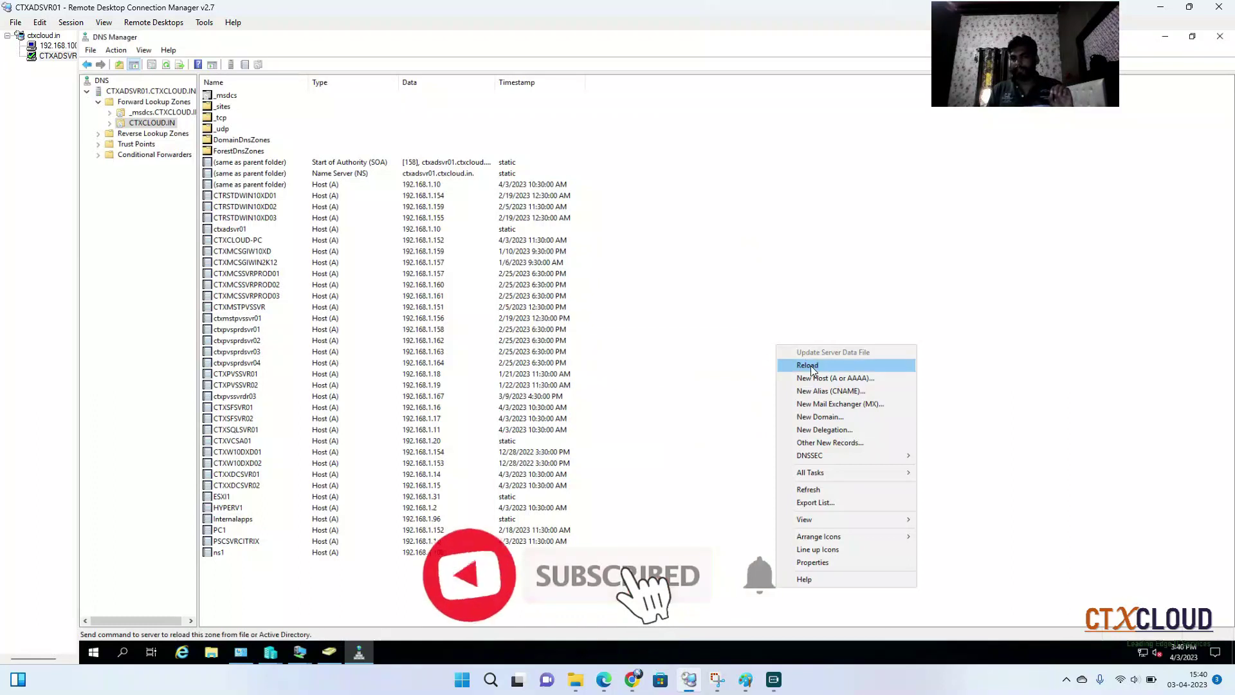
{"action": "left_click", "coordinate": [805, 490]}
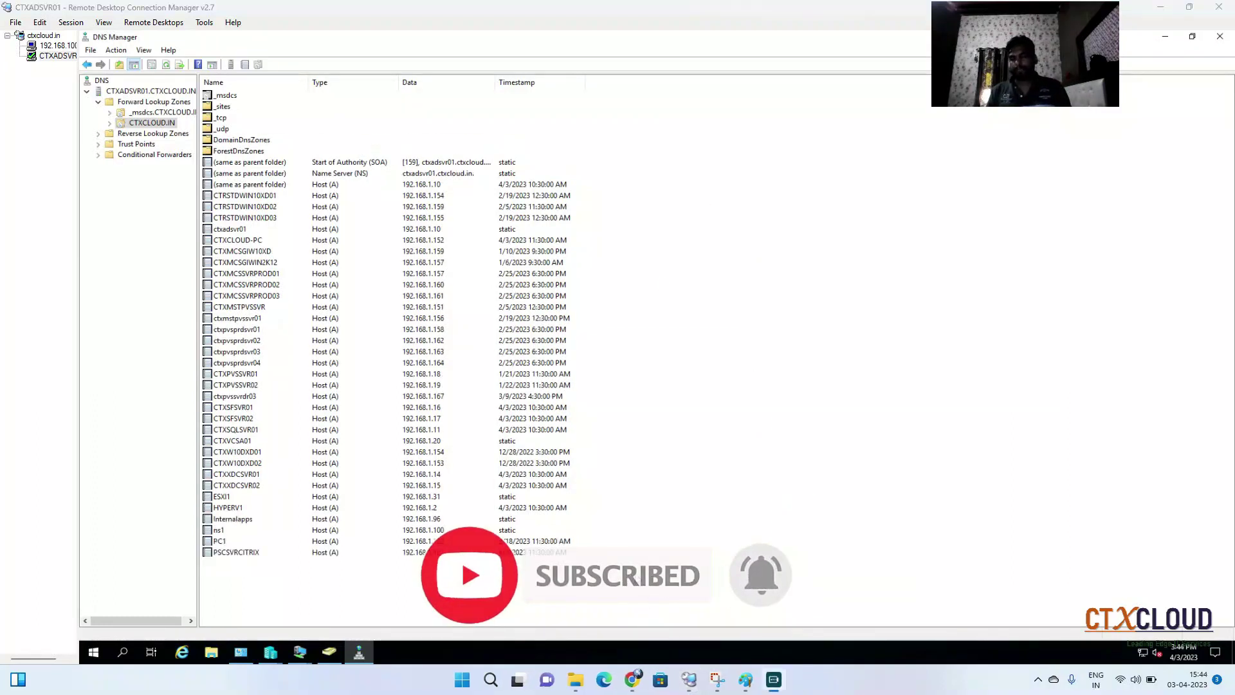
{"action": "left_click", "coordinate": [603, 688]}
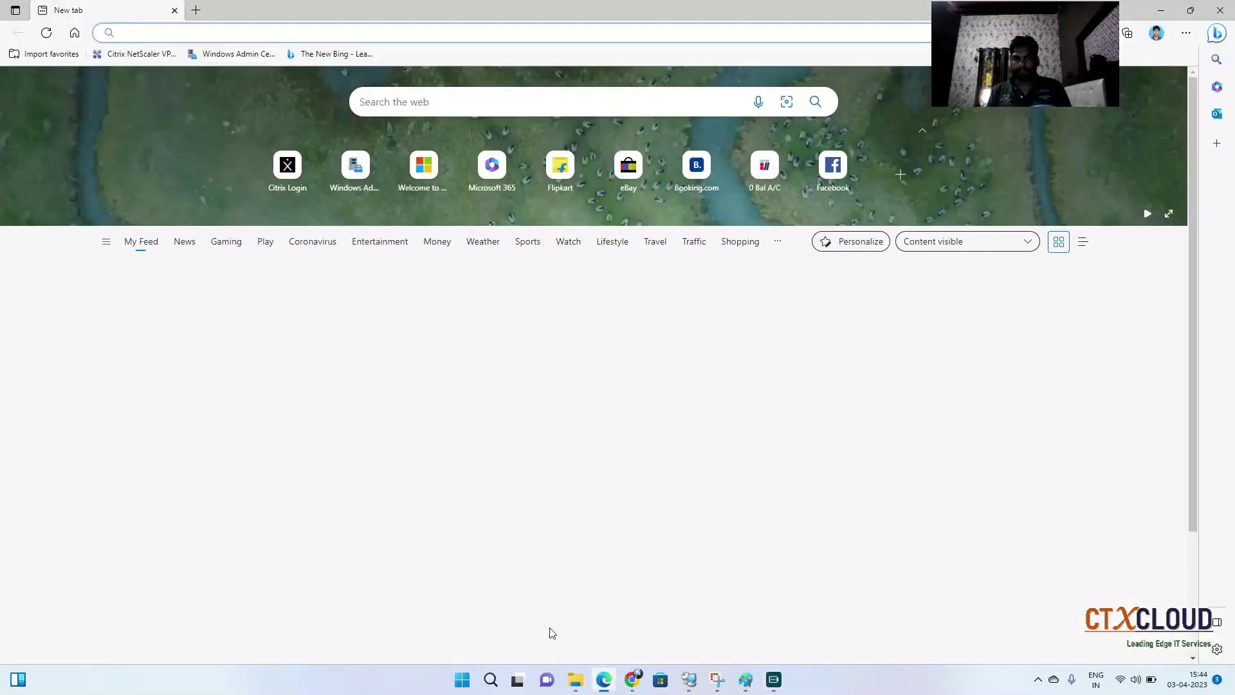
Load ns1.ctxcloud.in in Edge and log on as nsroot with the admin password
{"action": "left_click", "coordinate": [133, 31]}
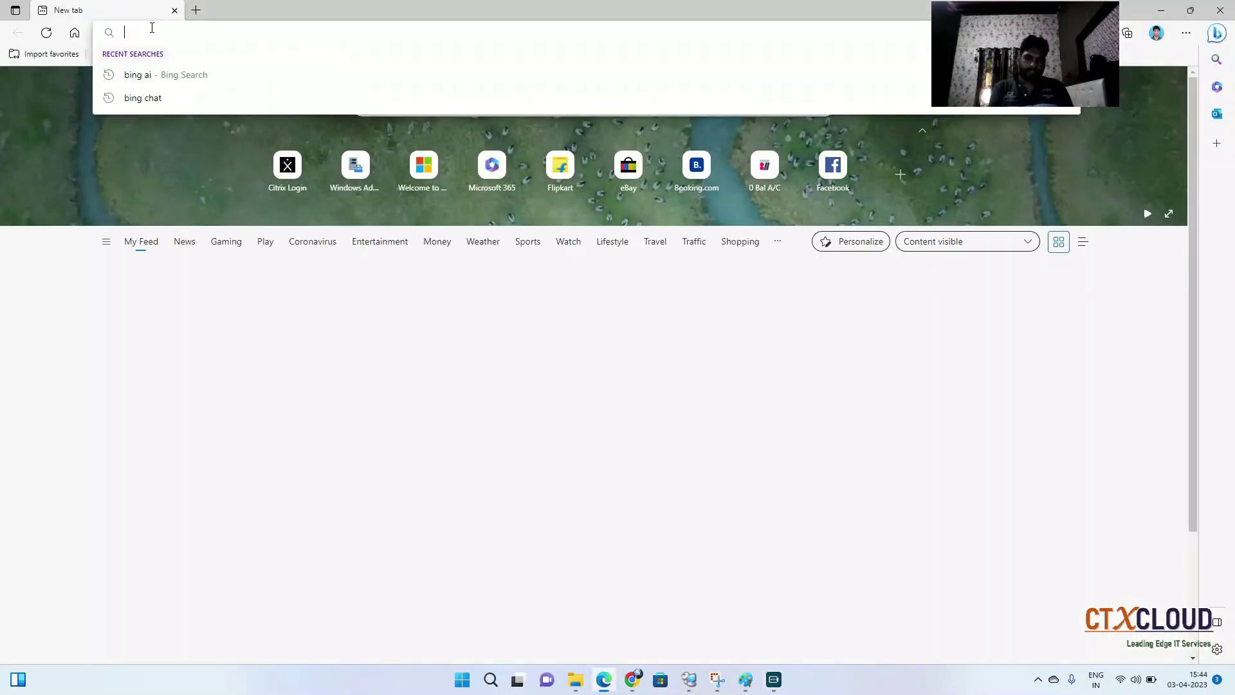
{"action": "type", "text": "ns1.ctxcloud.in"}
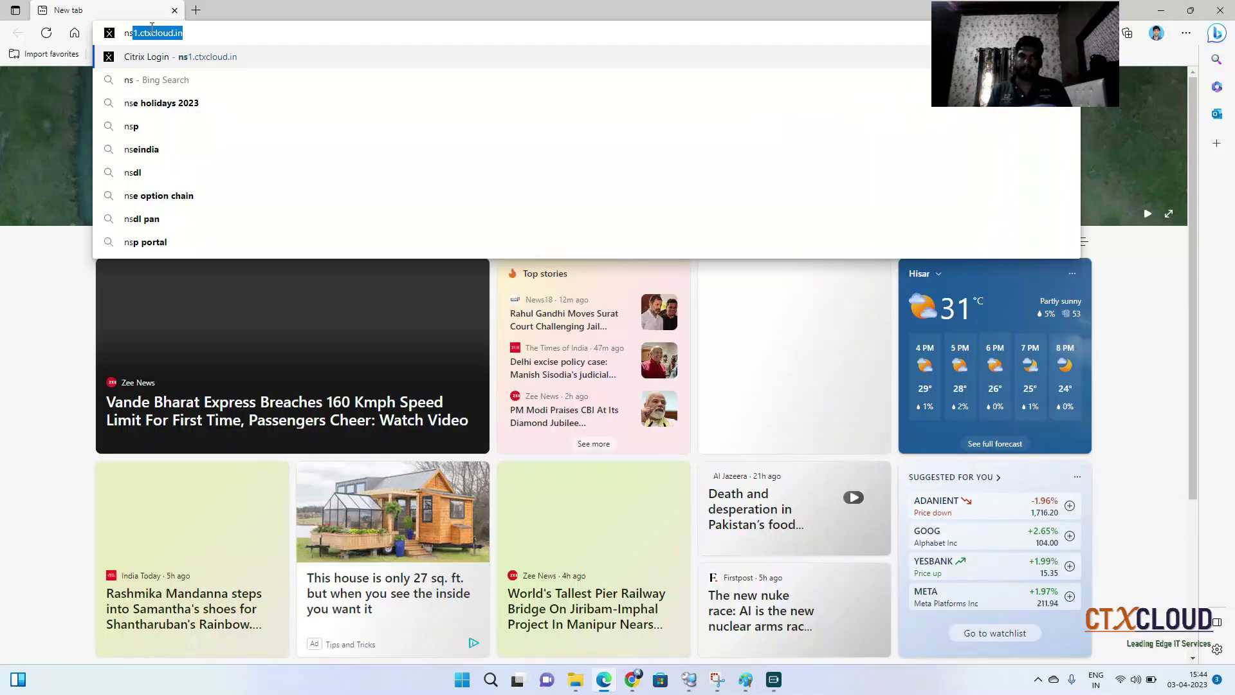
{"action": "key", "text": "Return"}
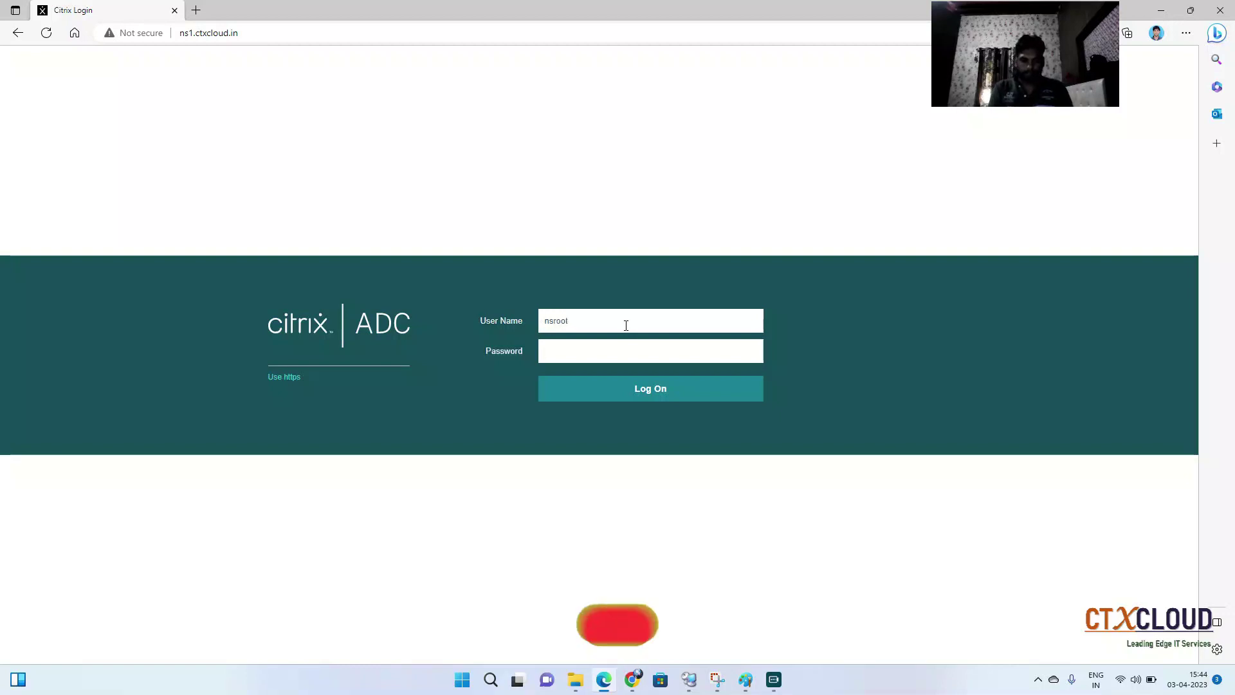
{"action": "type", "text": "nsroot"}
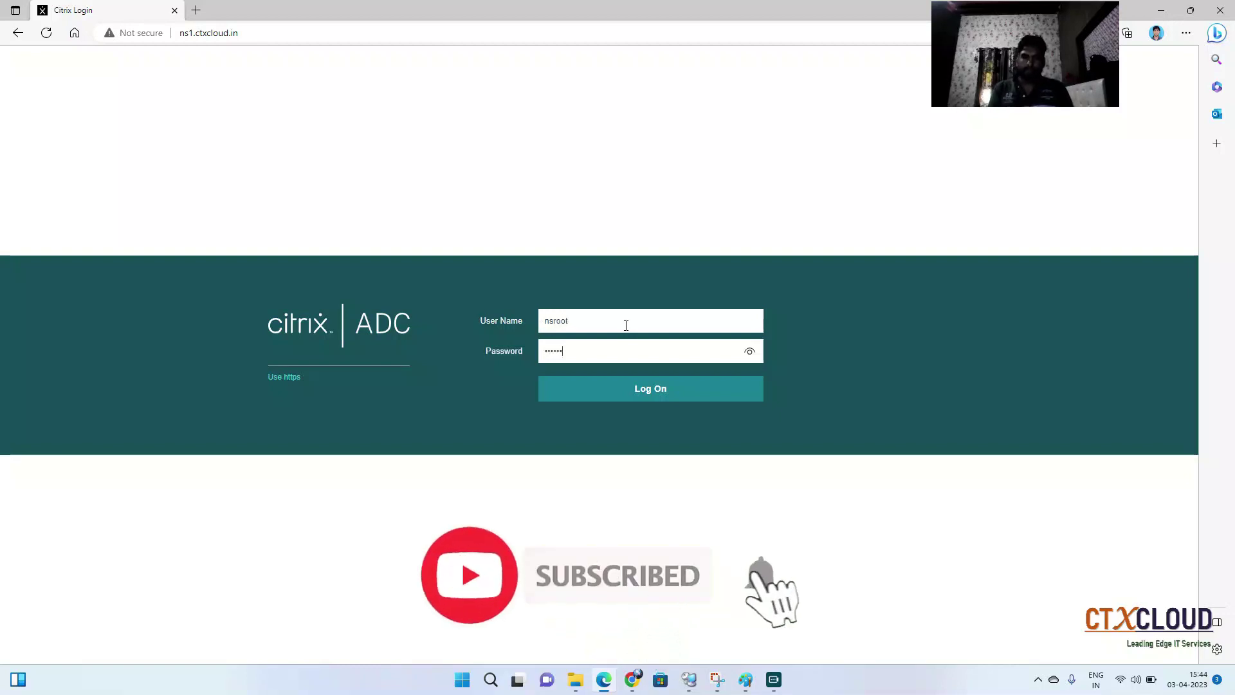
{"action": "key", "text": "Return"}
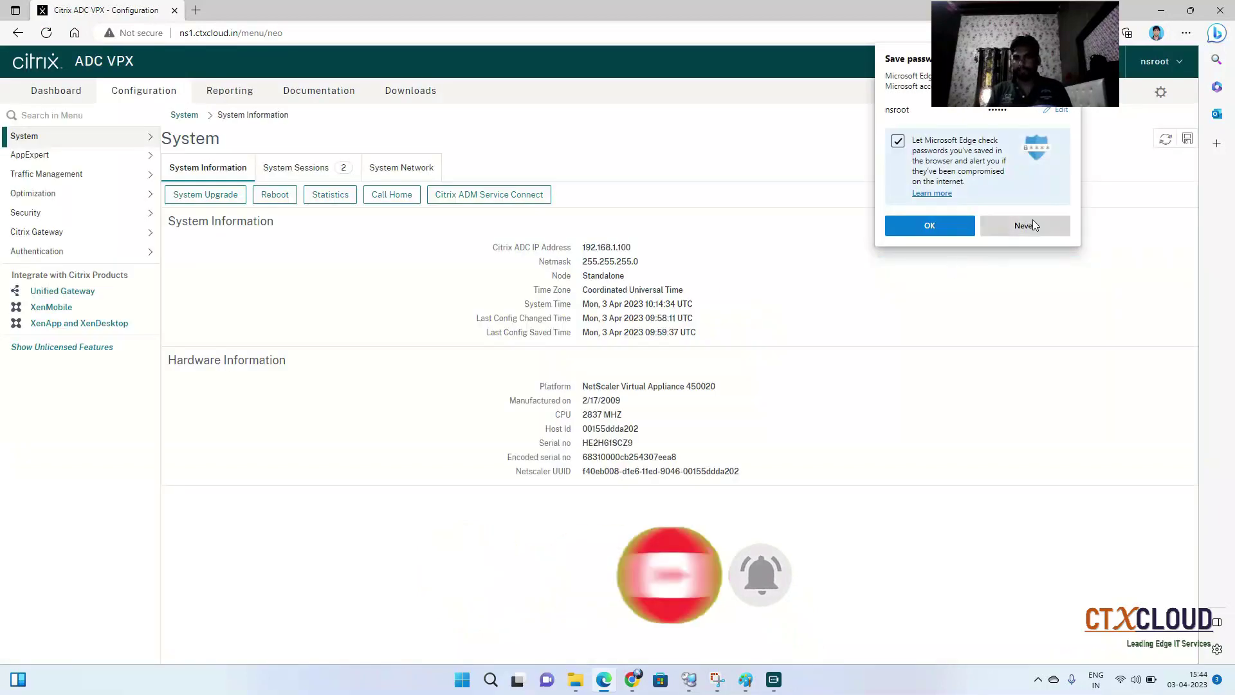
Decline saving the password and dismiss Edge's home-page suggestion, keeping a spare new tab
{"action": "left_click", "coordinate": [1029, 221]}
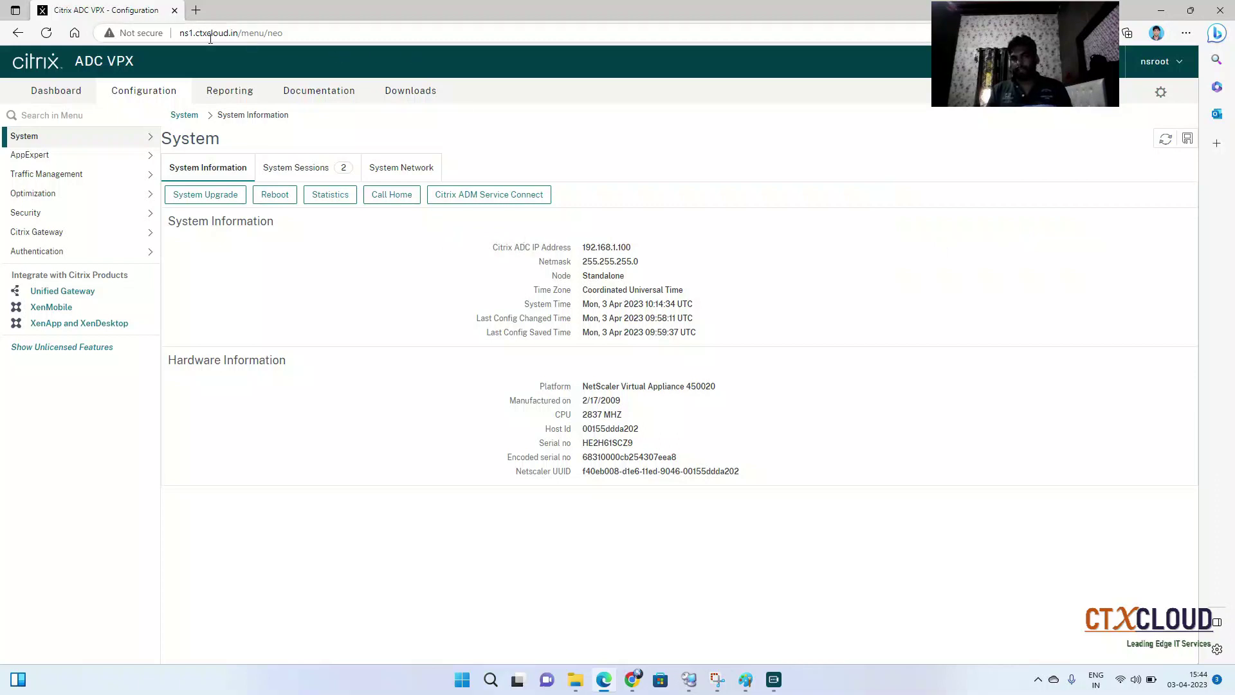
{"action": "left_click_drag", "start_coordinate": [187, 33], "coordinate": [309, 34]}
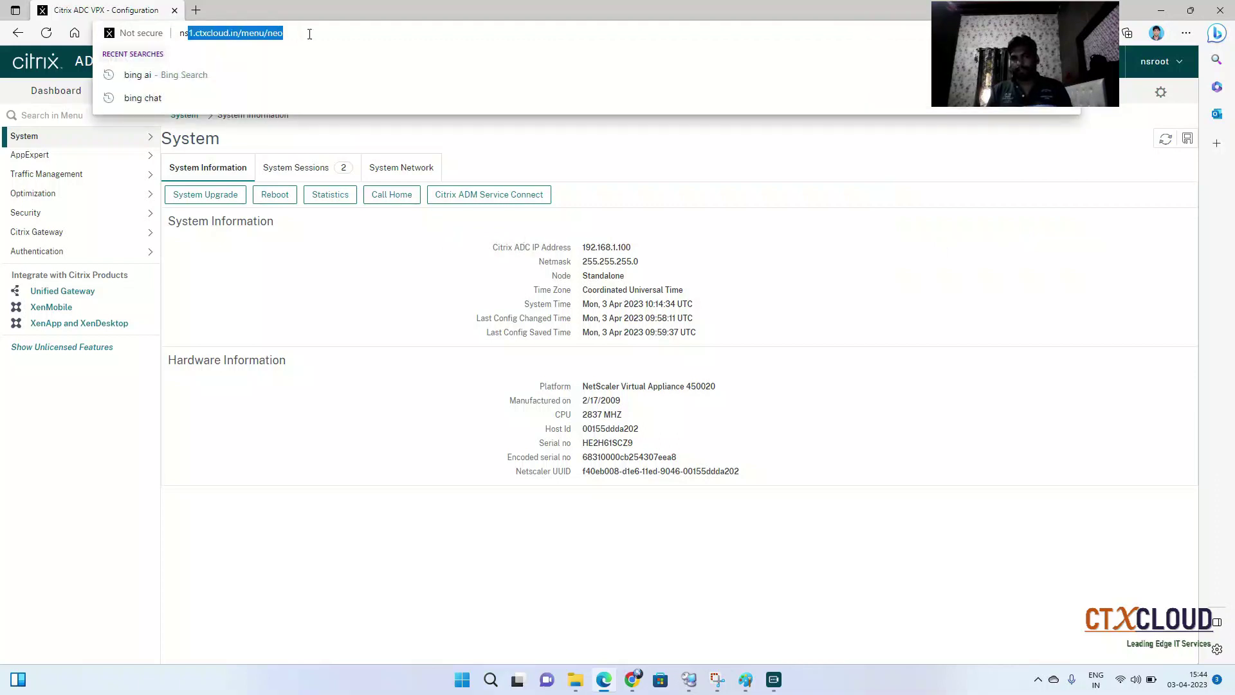
{"action": "left_click", "coordinate": [350, 33]}
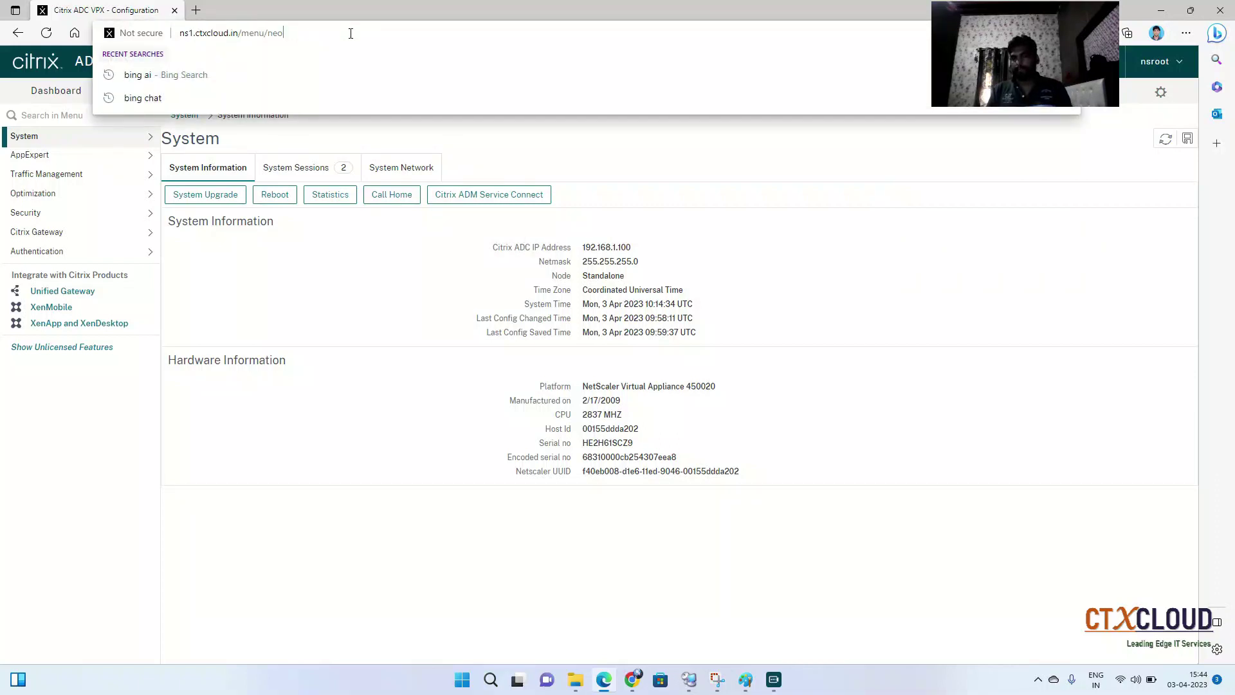
{"action": "left_click", "coordinate": [738, 254]}
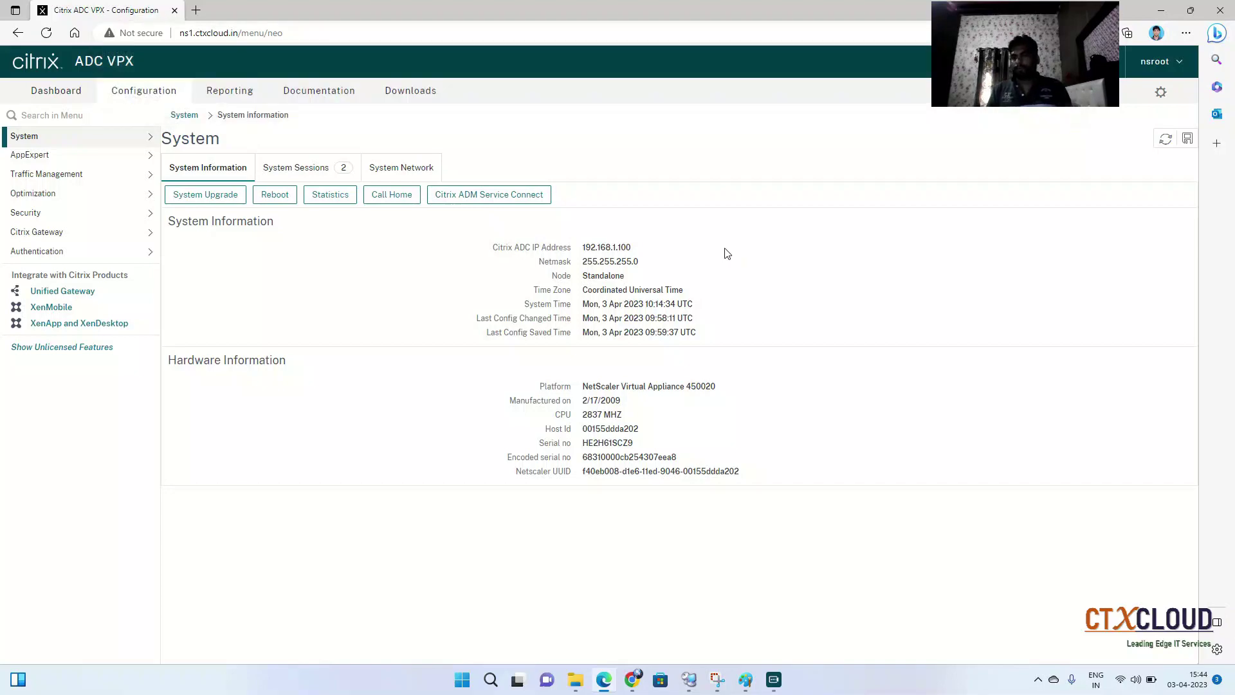
{"action": "left_click", "coordinate": [197, 11]}
{"action": "left_click", "coordinate": [106, 11]}
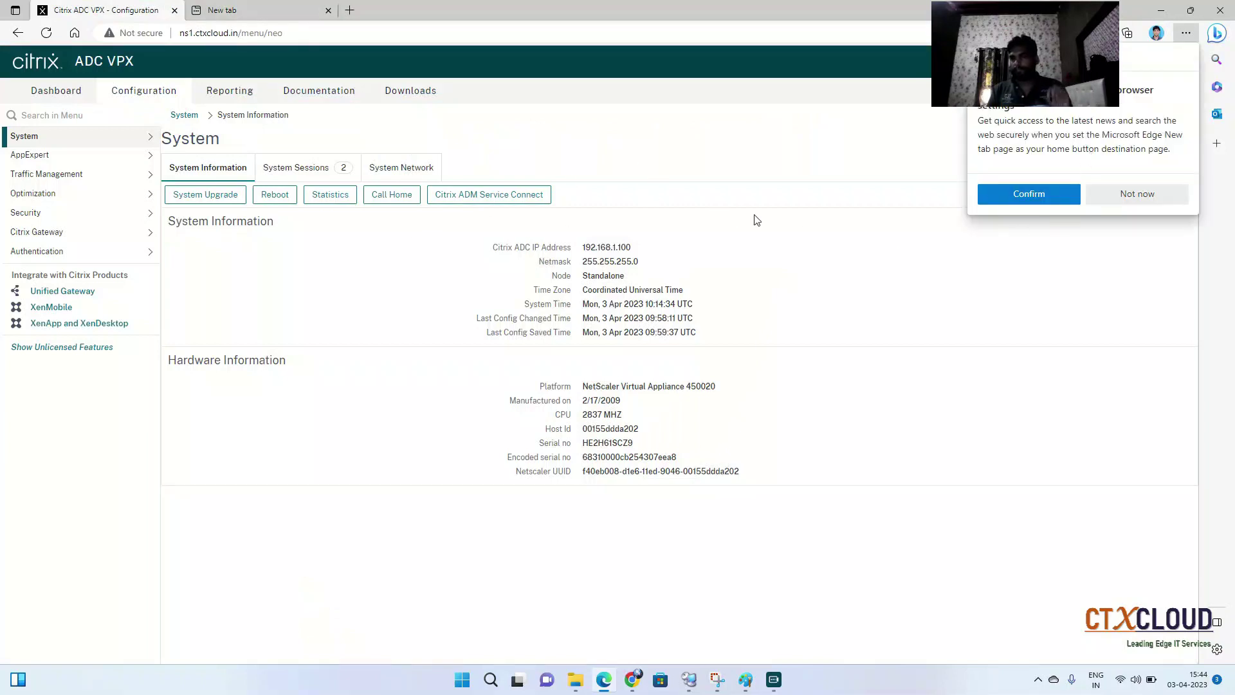
{"action": "left_click", "coordinate": [1115, 194]}
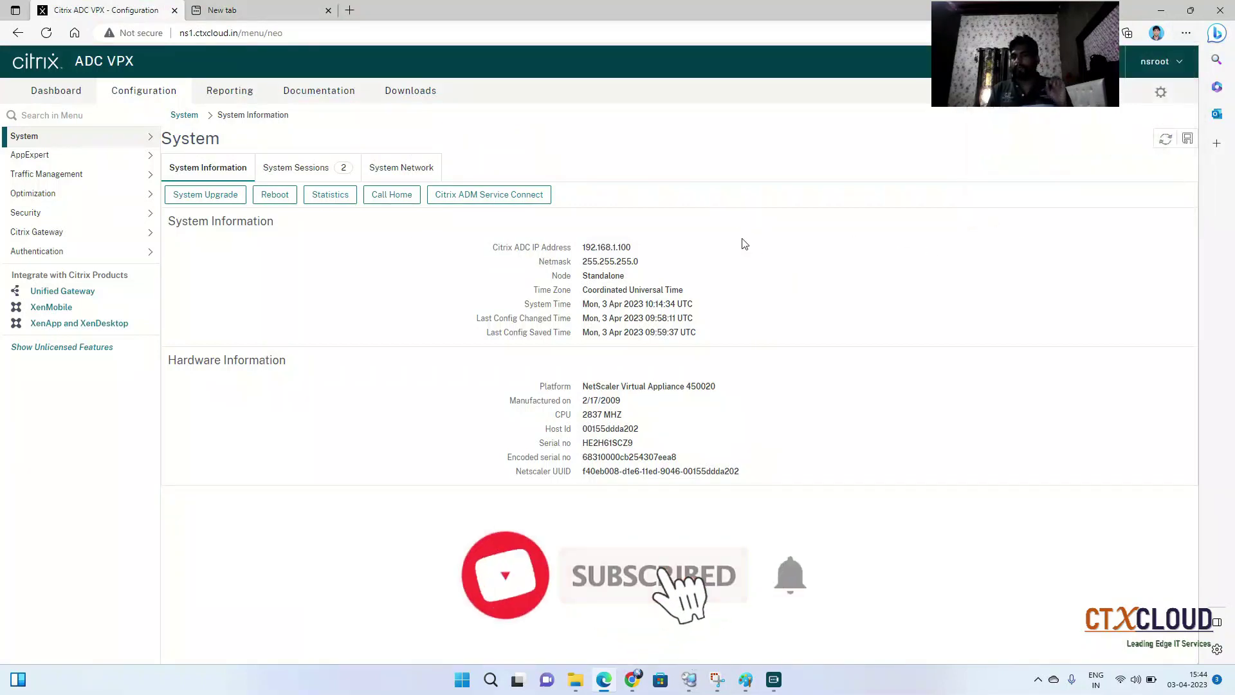
Sign out of the ADC console and log back on as nsroot with the admin password
{"action": "left_click", "coordinate": [1179, 62]}
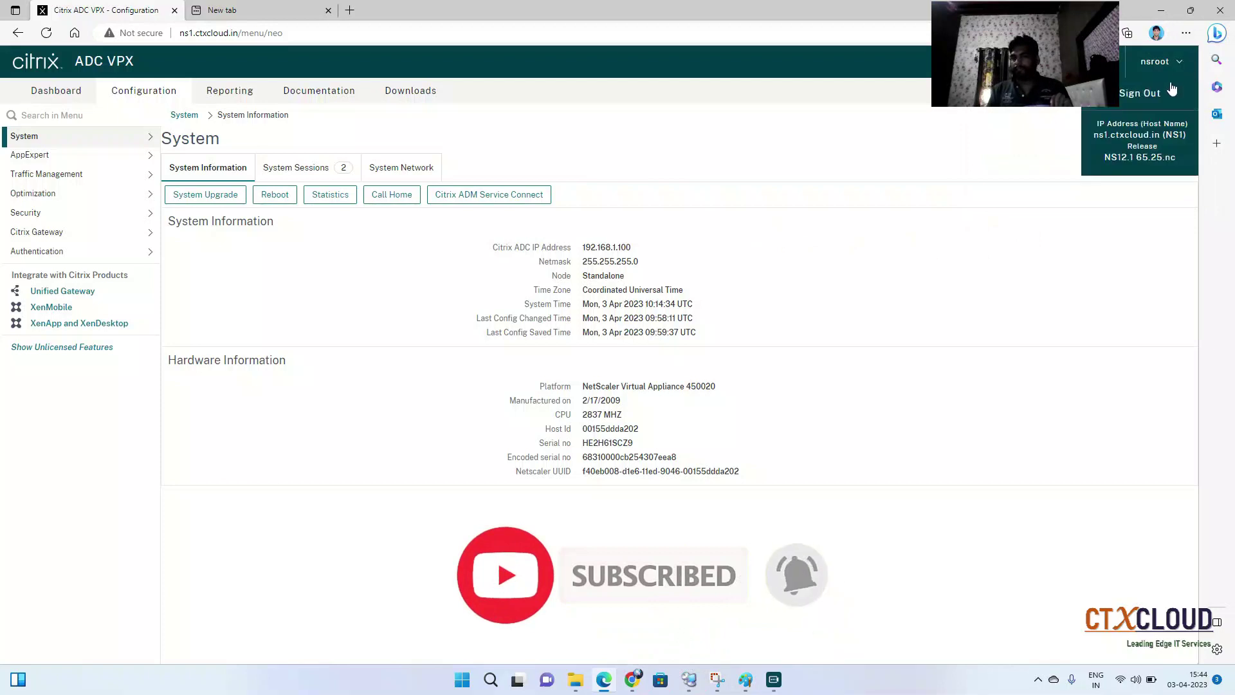
{"action": "left_click", "coordinate": [1145, 94]}
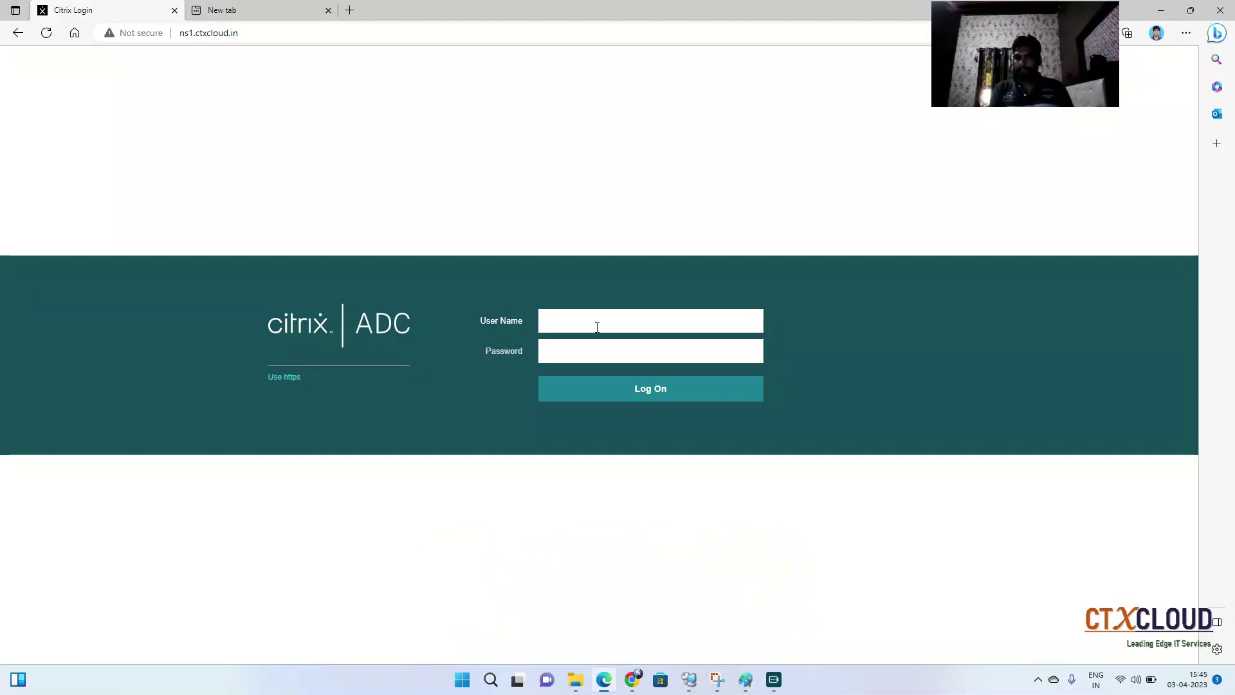
{"action": "type", "text": "oo"}
{"action": "type", "text": "ns"}
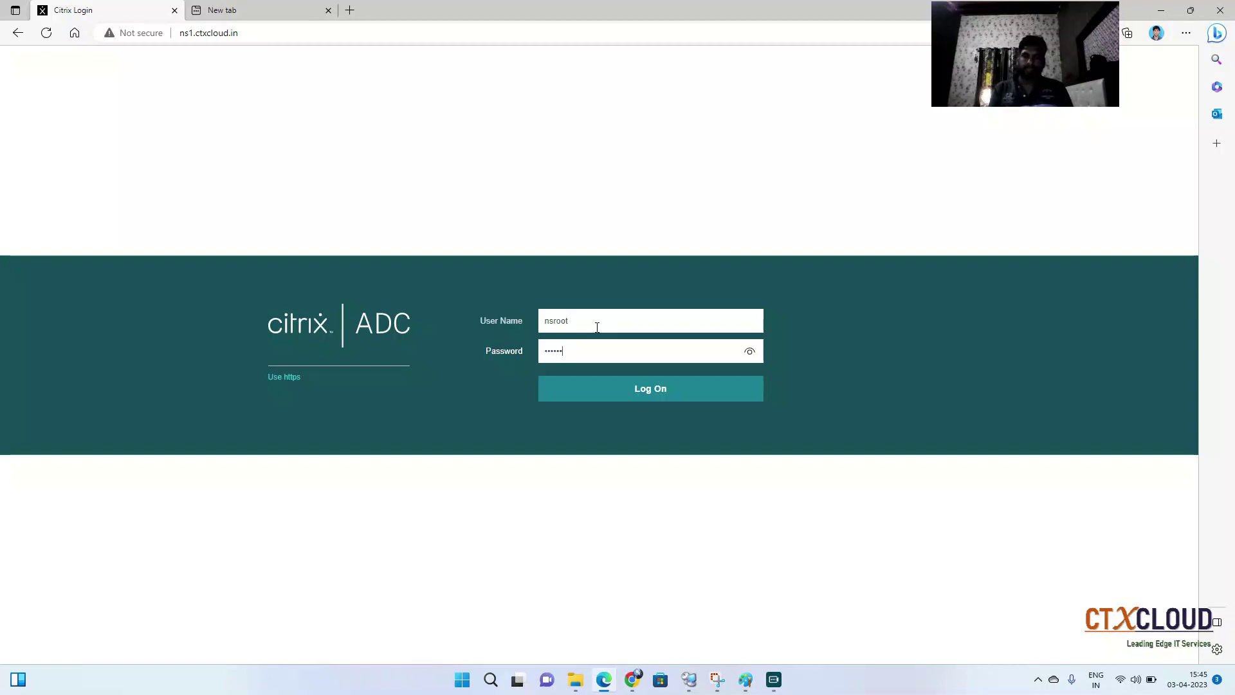
{"action": "key", "text": "Return"}
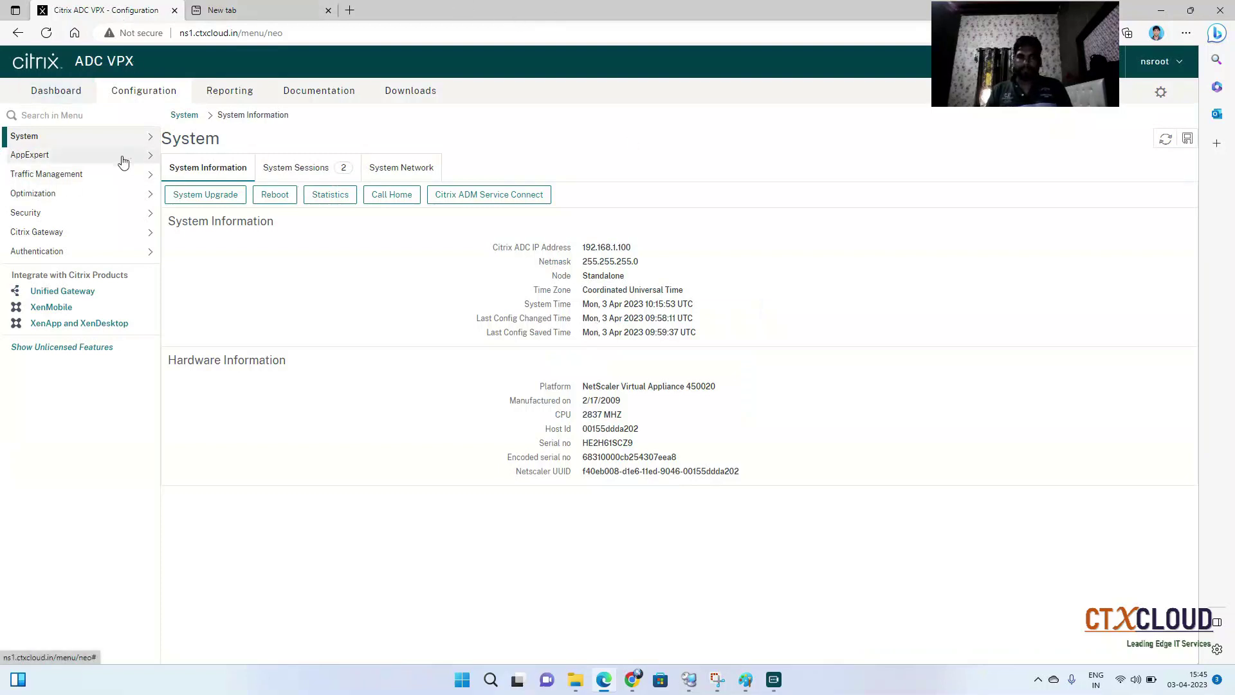
Navigate to System > Authentication > Basic Policies > LDAP in the ADC console
{"action": "left_click", "coordinate": [102, 142]}
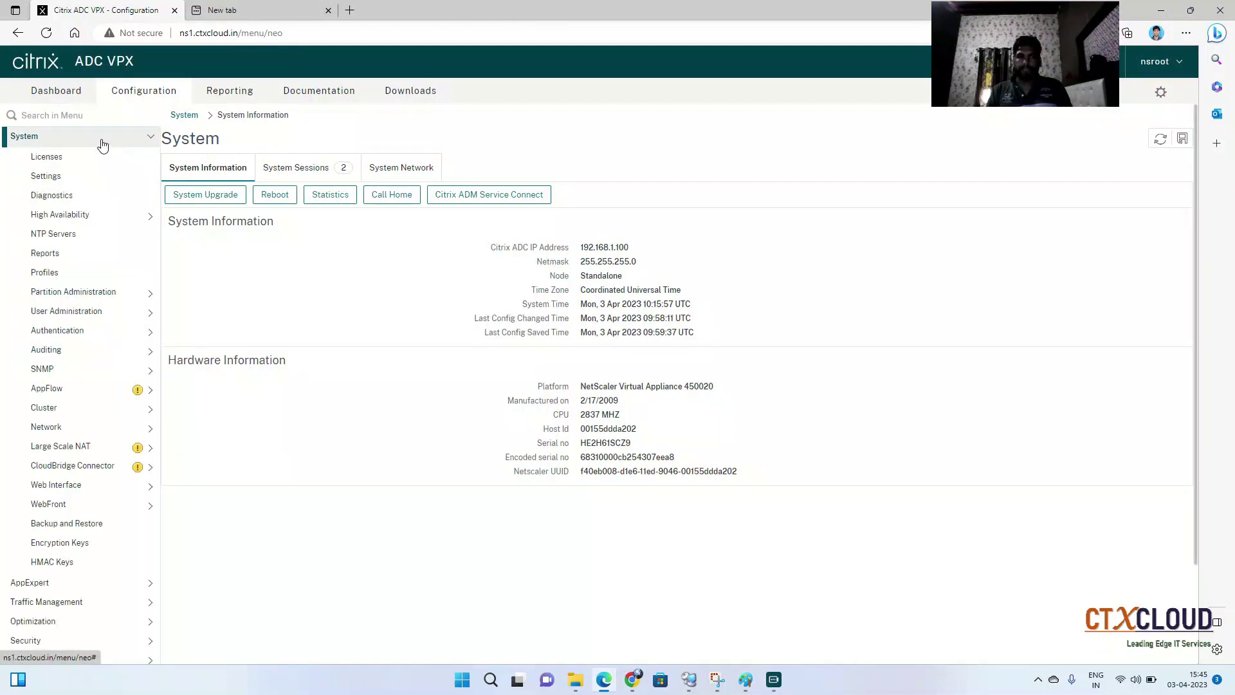
{"action": "left_click", "coordinate": [84, 336]}
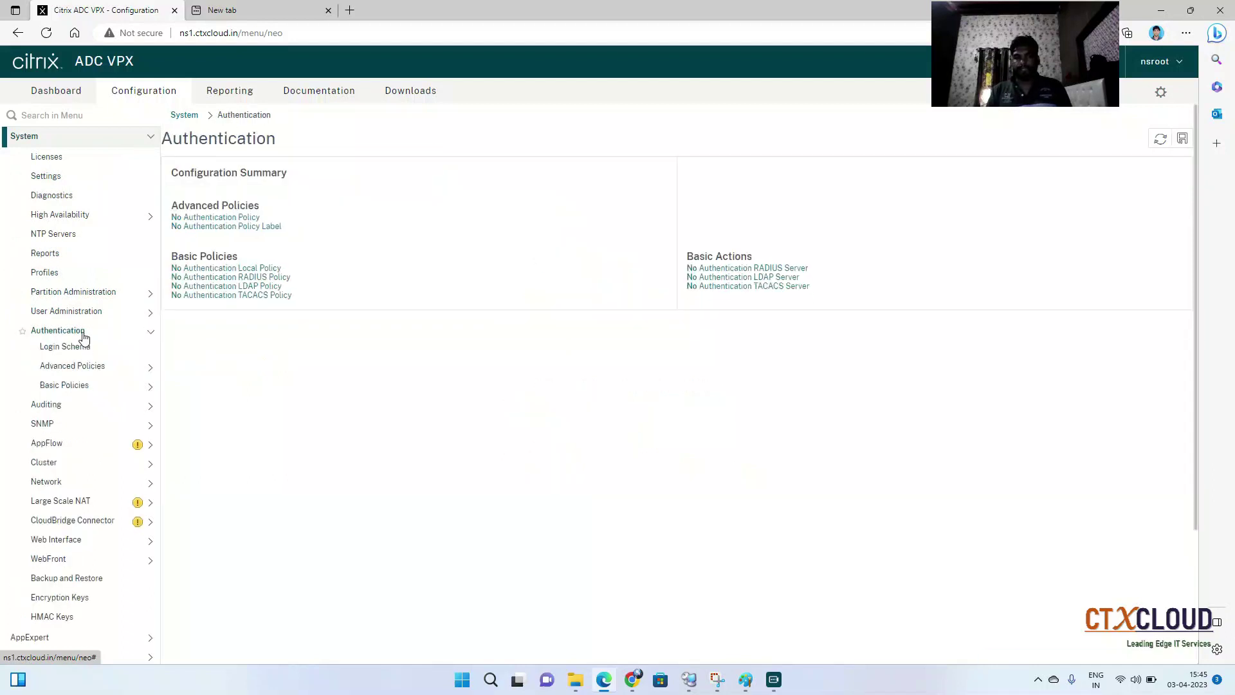
{"action": "left_click", "coordinate": [83, 387]}
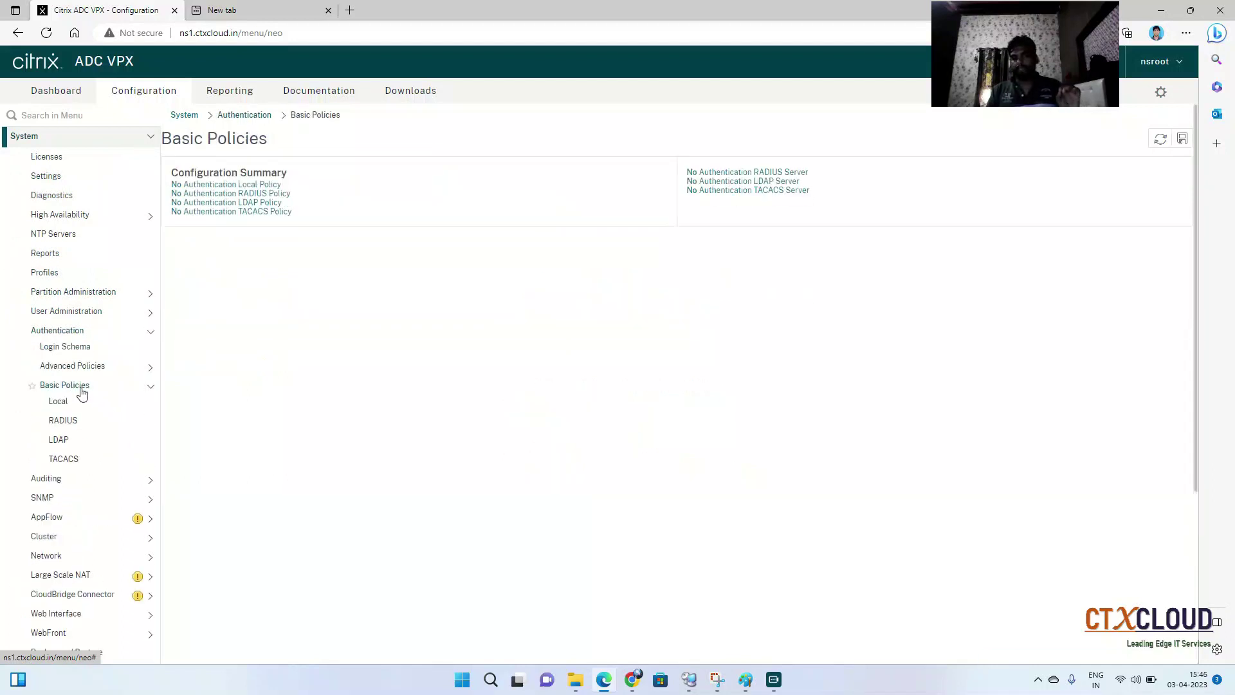
{"action": "left_click", "coordinate": [81, 443]}
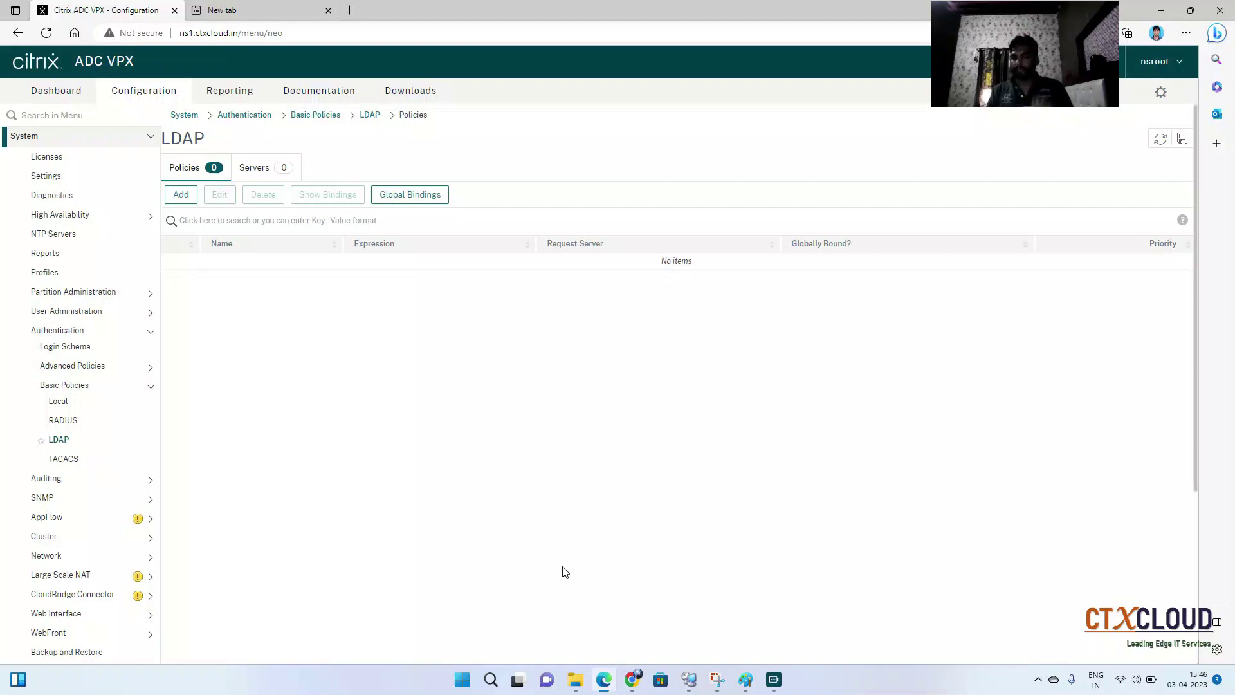
{"action": "left_click", "coordinate": [690, 684]}
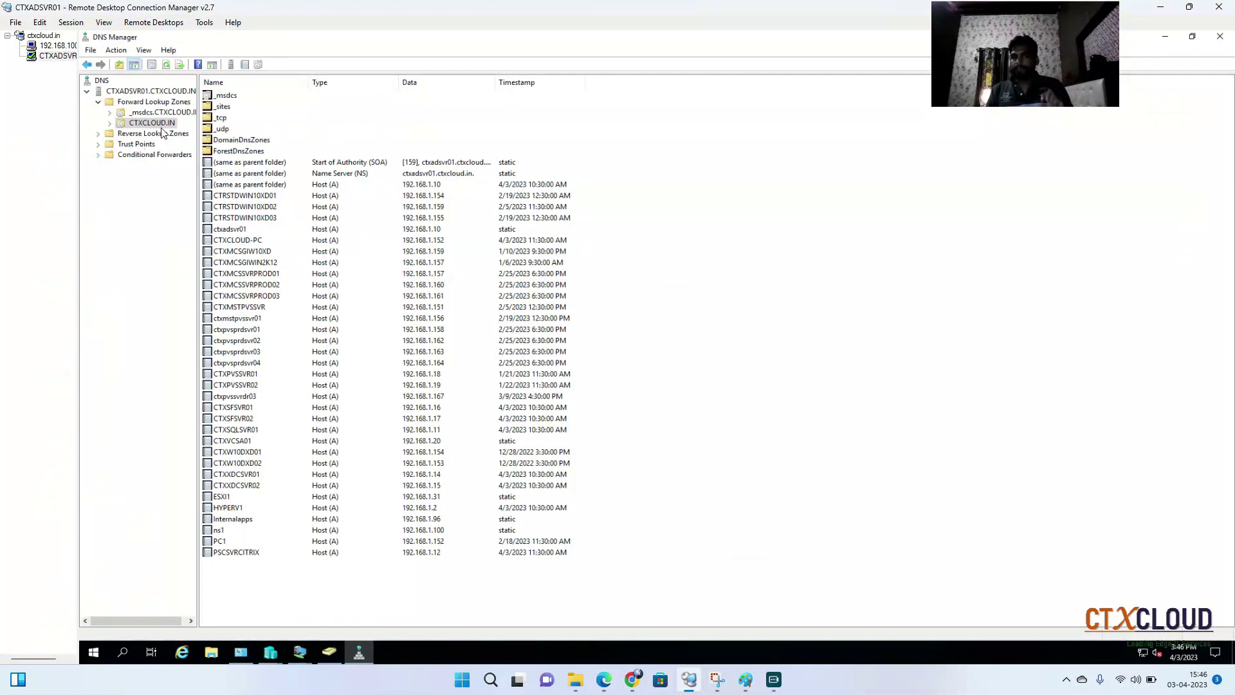
Open a New Object - Group dialog for the CTXCLOUD.IN/CITRIX/USERS container
{"action": "left_click", "coordinate": [329, 654]}
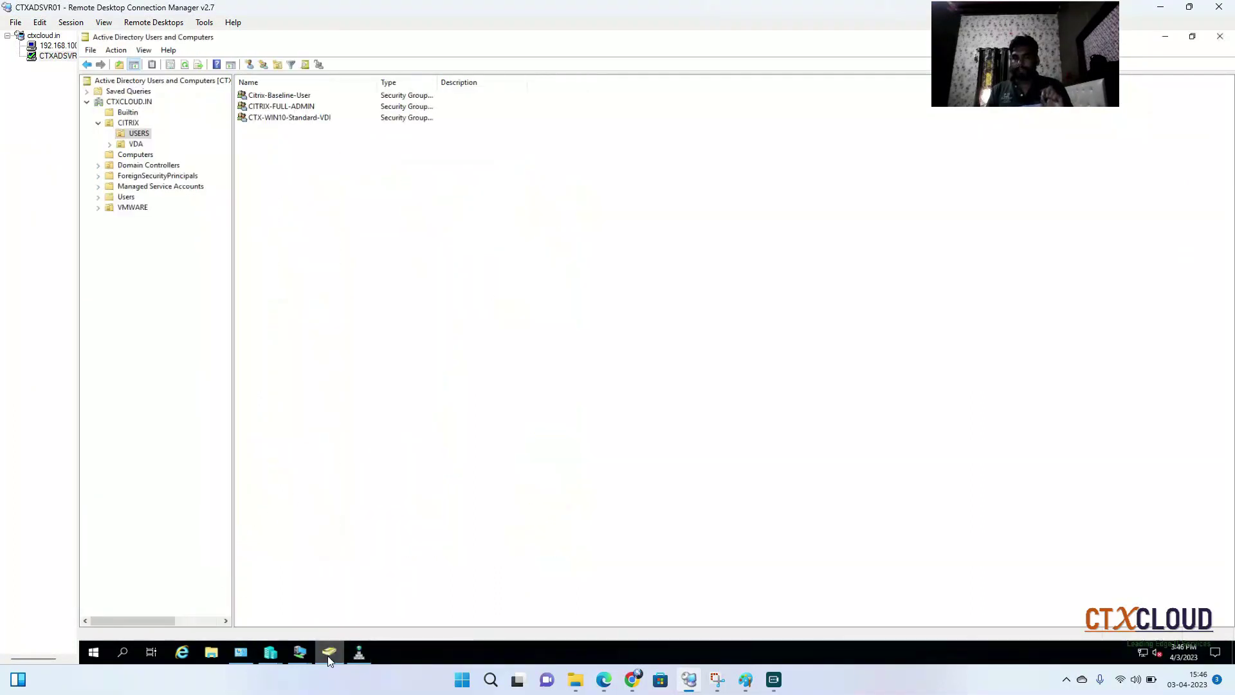
{"action": "right_click", "coordinate": [328, 211]}
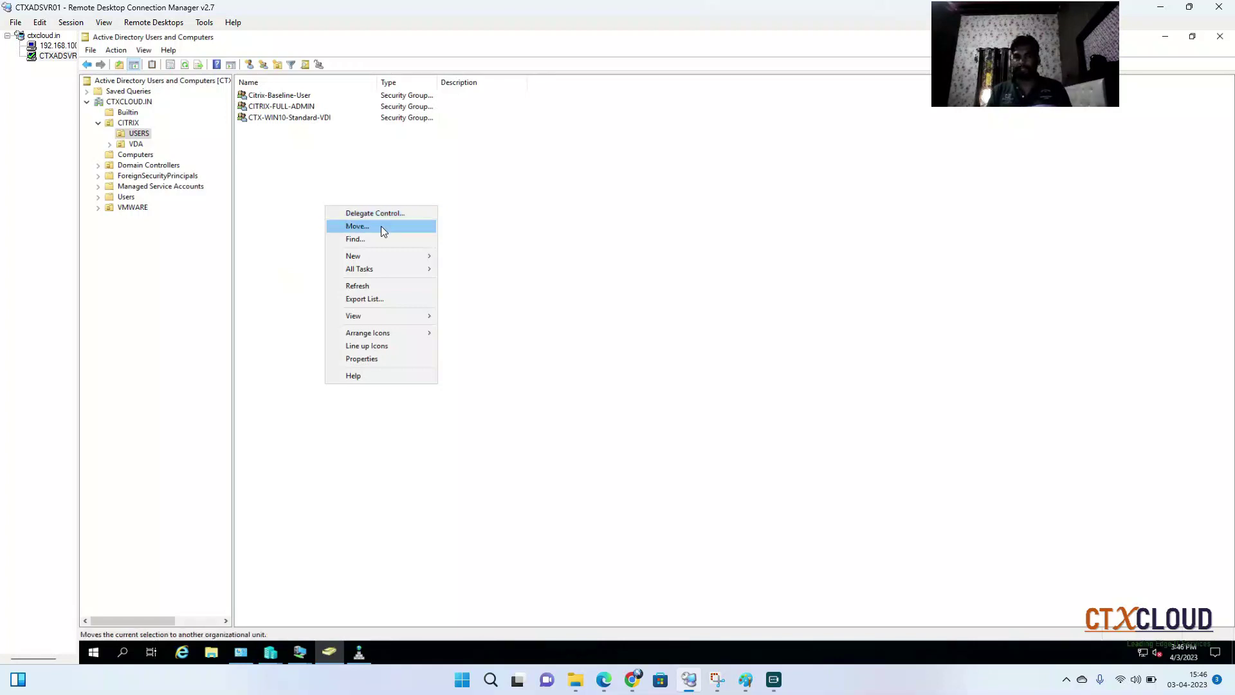
{"action": "mouse_move", "coordinate": [373, 255]}
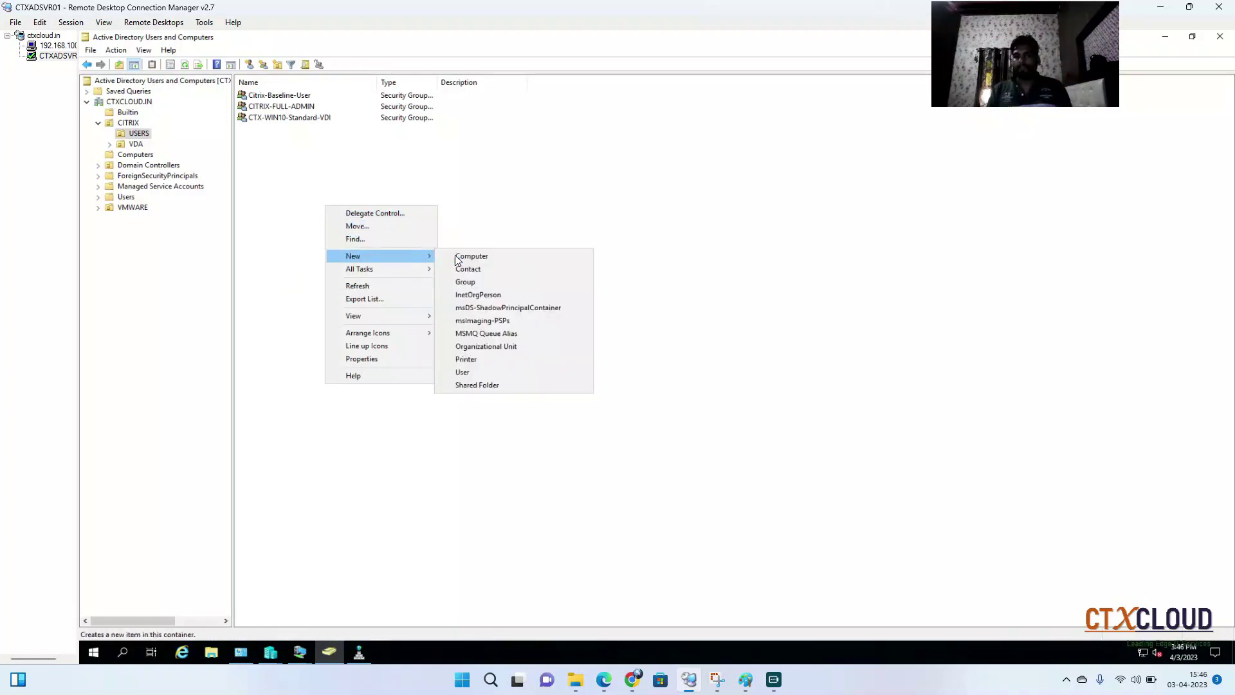
{"action": "left_click", "coordinate": [476, 281]}
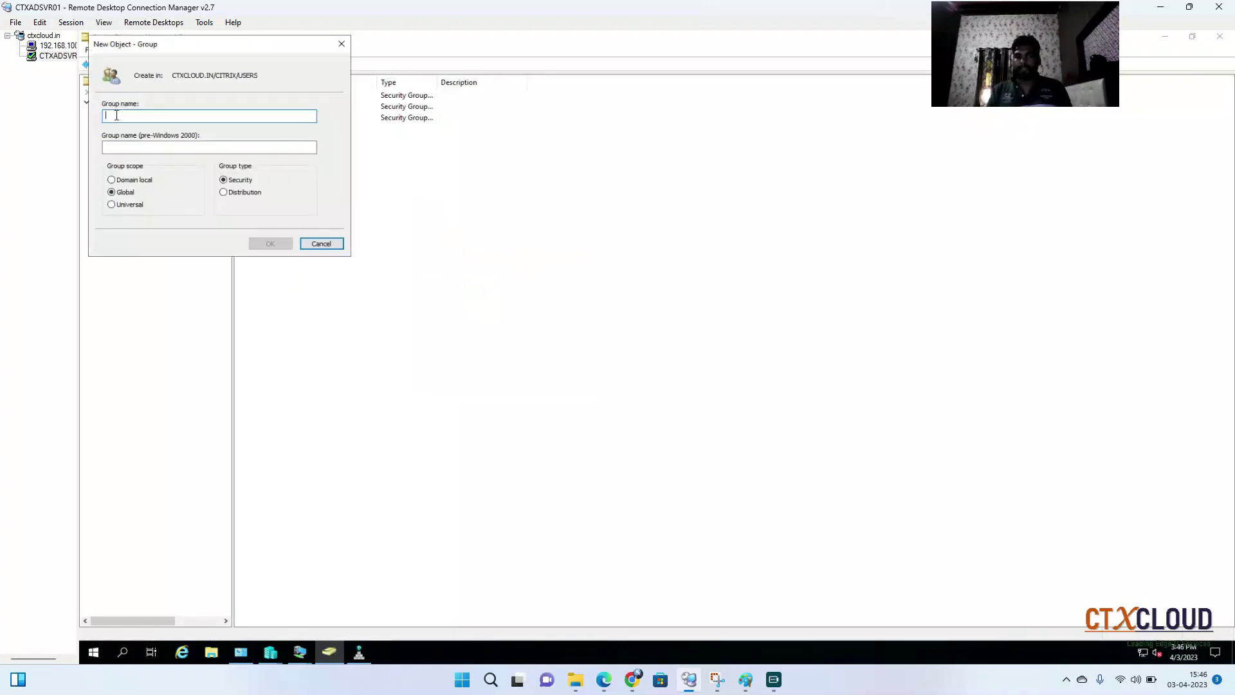
Name the group Netscaler-Admin, keep Global scope and Security type, and create it
{"action": "type", "text": "N"}
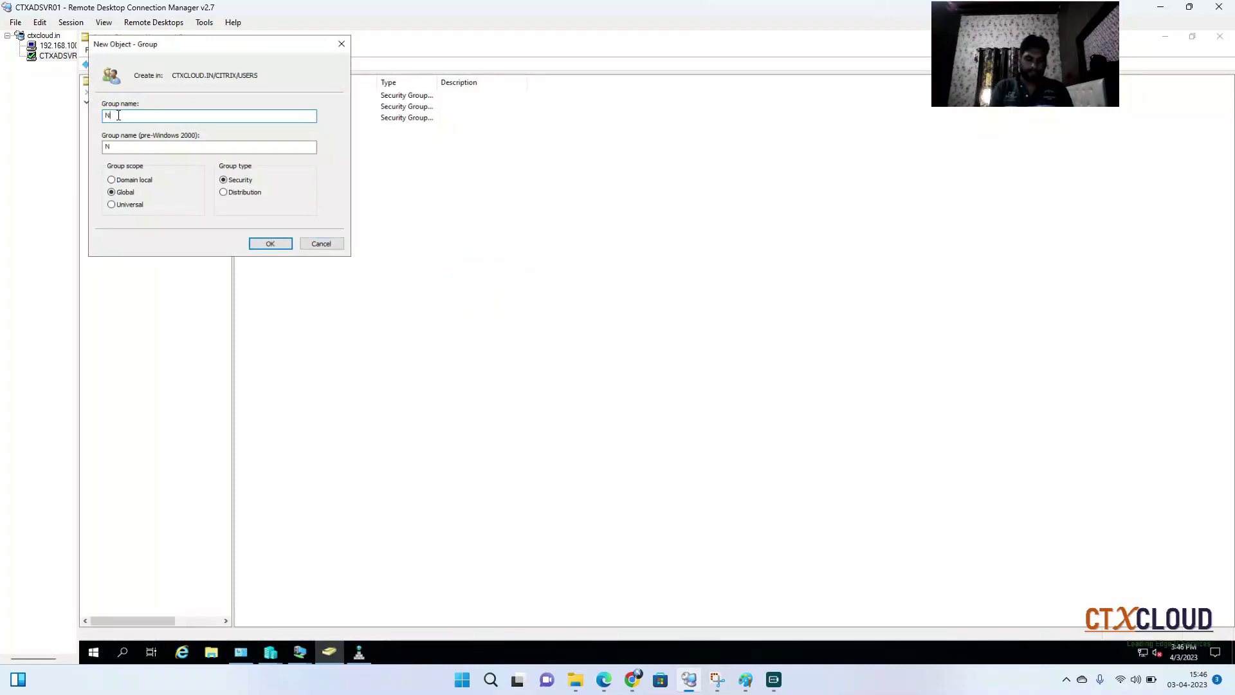
{"action": "type", "text": "etscale"}
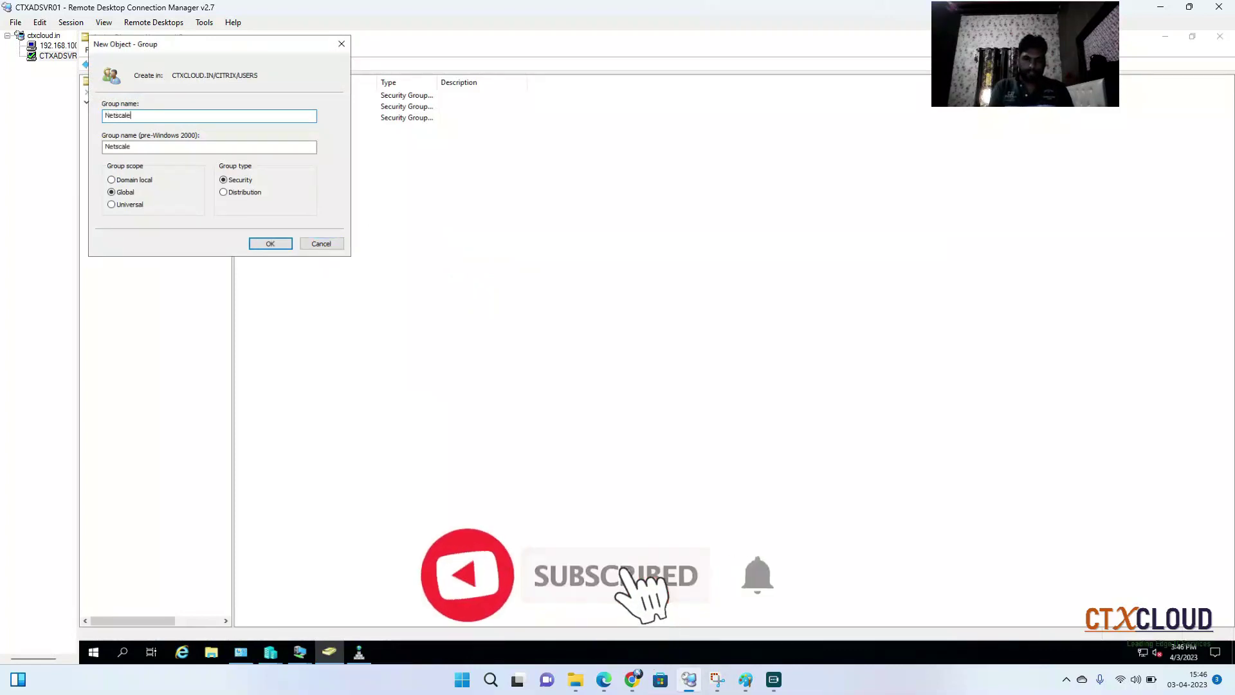
{"action": "key", "text": "BackSpace"}
{"action": "key", "text": "BackSpace"}
{"action": "key", "text": "BackSpace"}
{"action": "key", "text": "BackSpace"}
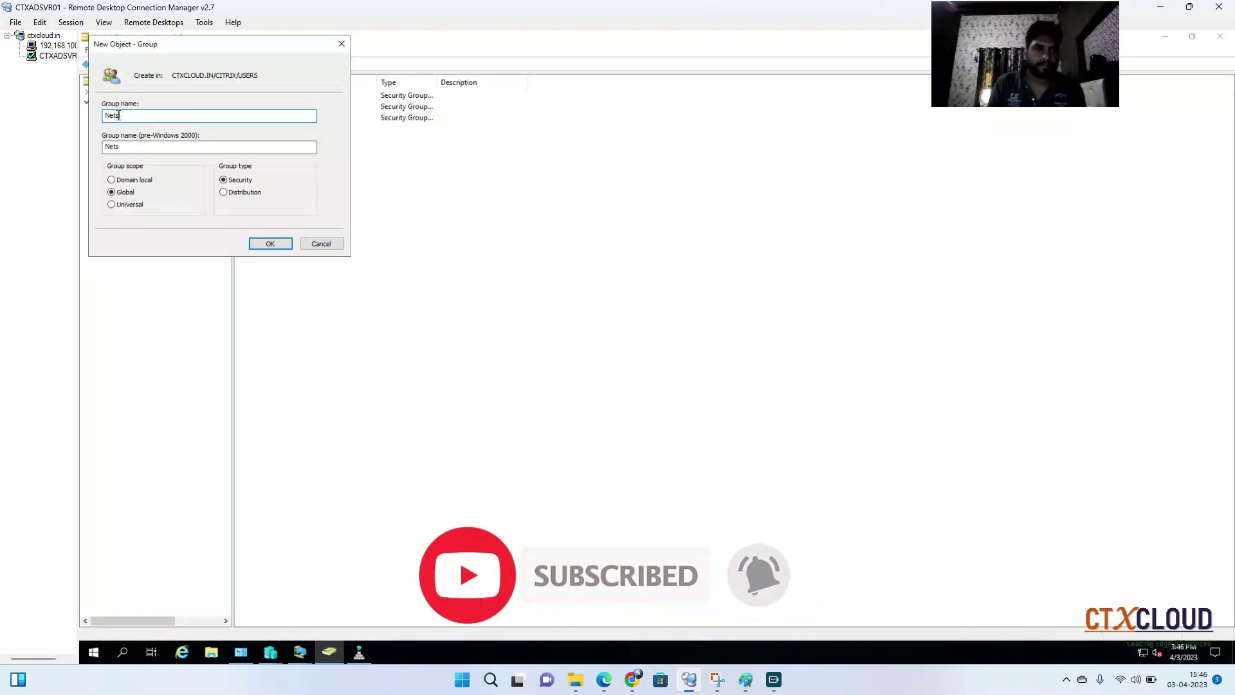
{"action": "type", "text": "ca"}
{"action": "key", "text": "BackSpace"}
{"action": "key", "text": "BackSpace"}
{"action": "key", "text": "BackSpace"}
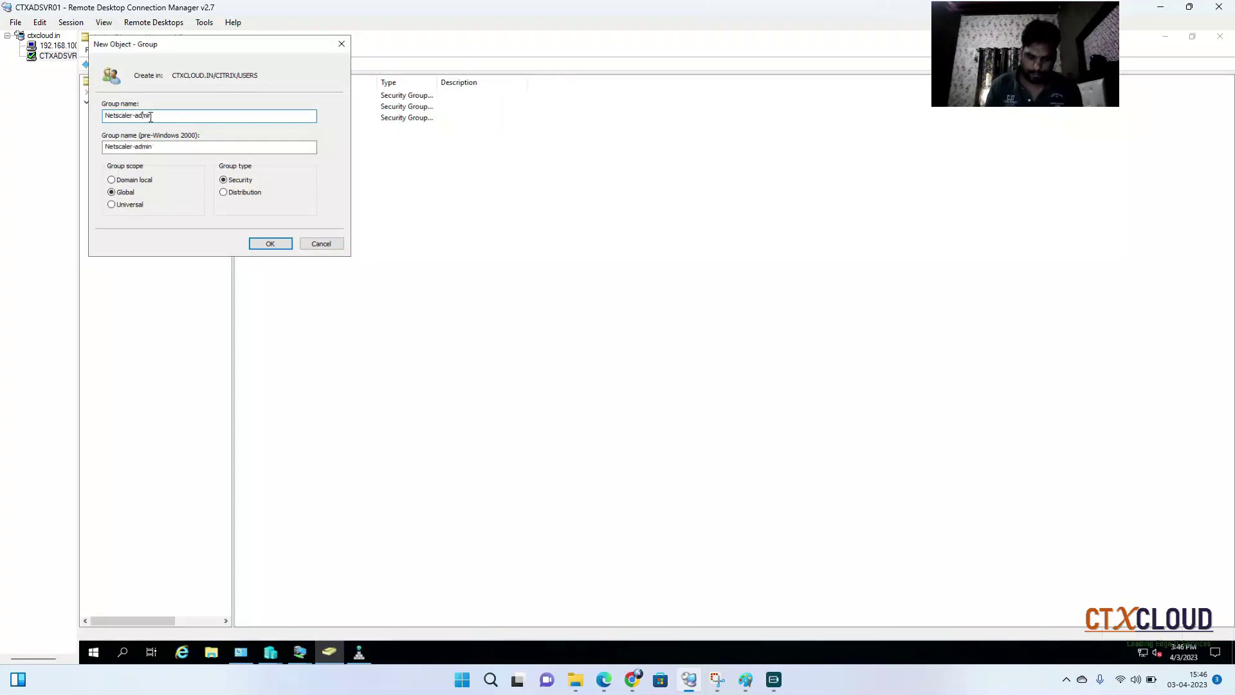
{"action": "left_click", "coordinate": [139, 115]}
{"action": "key", "text": "BackSpace"}
{"action": "type", "text": "A"}
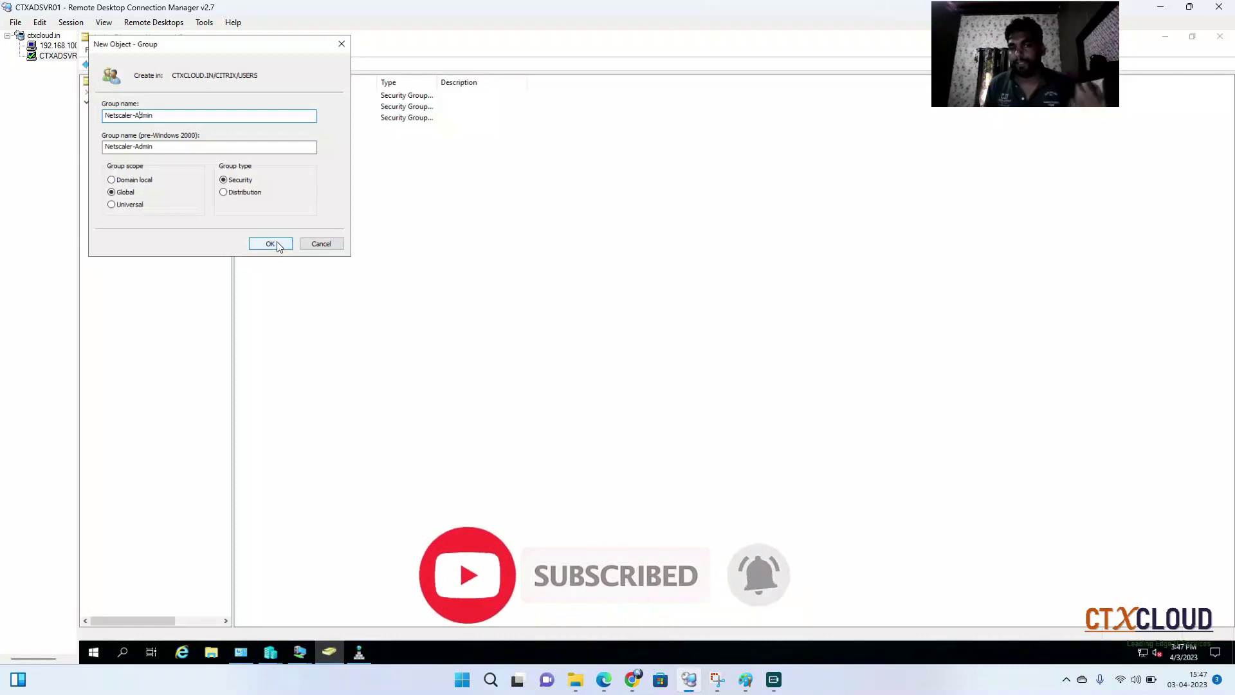
{"action": "left_click", "coordinate": [270, 243]}
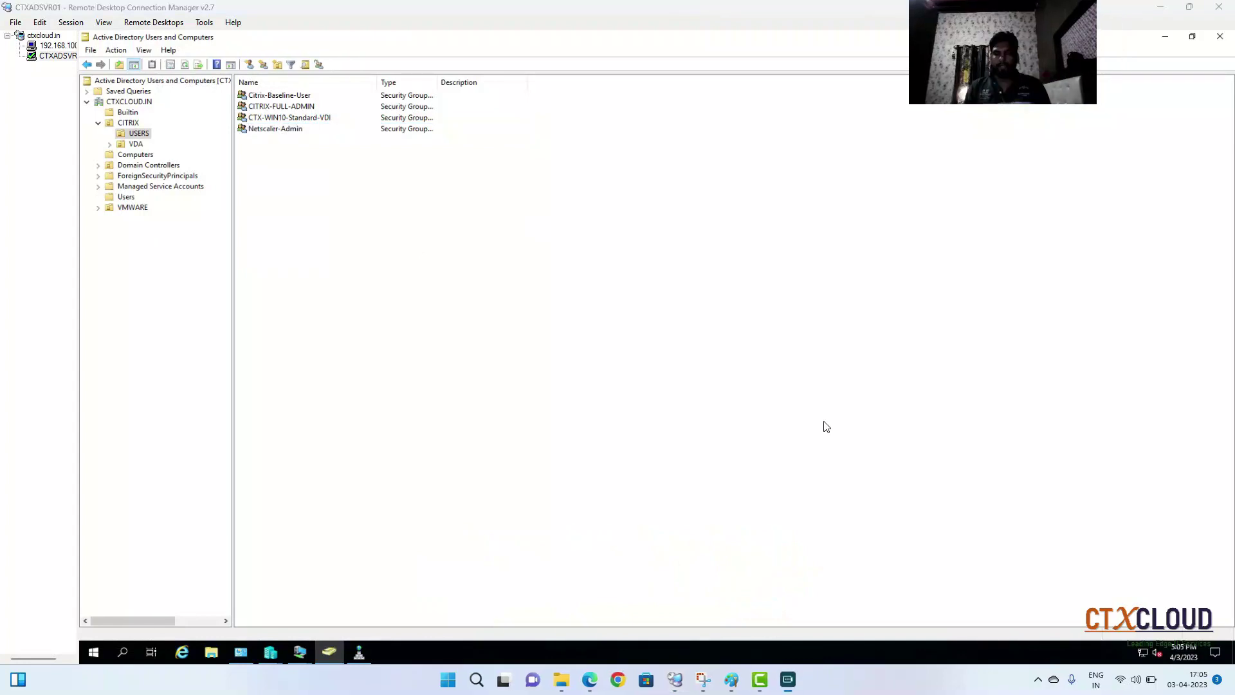
{"action": "left_click", "coordinate": [590, 680]}
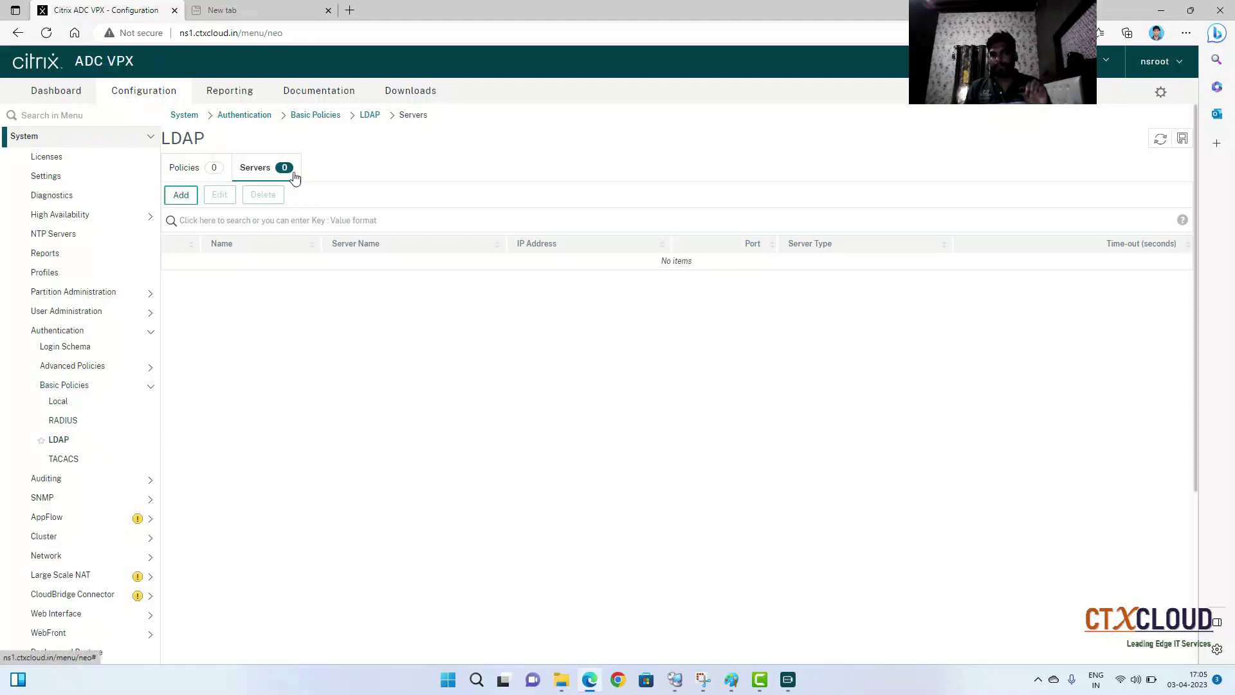
Start adding a new LDAP authentication server from the empty LDAP Servers list
{"action": "left_click", "coordinate": [181, 196]}
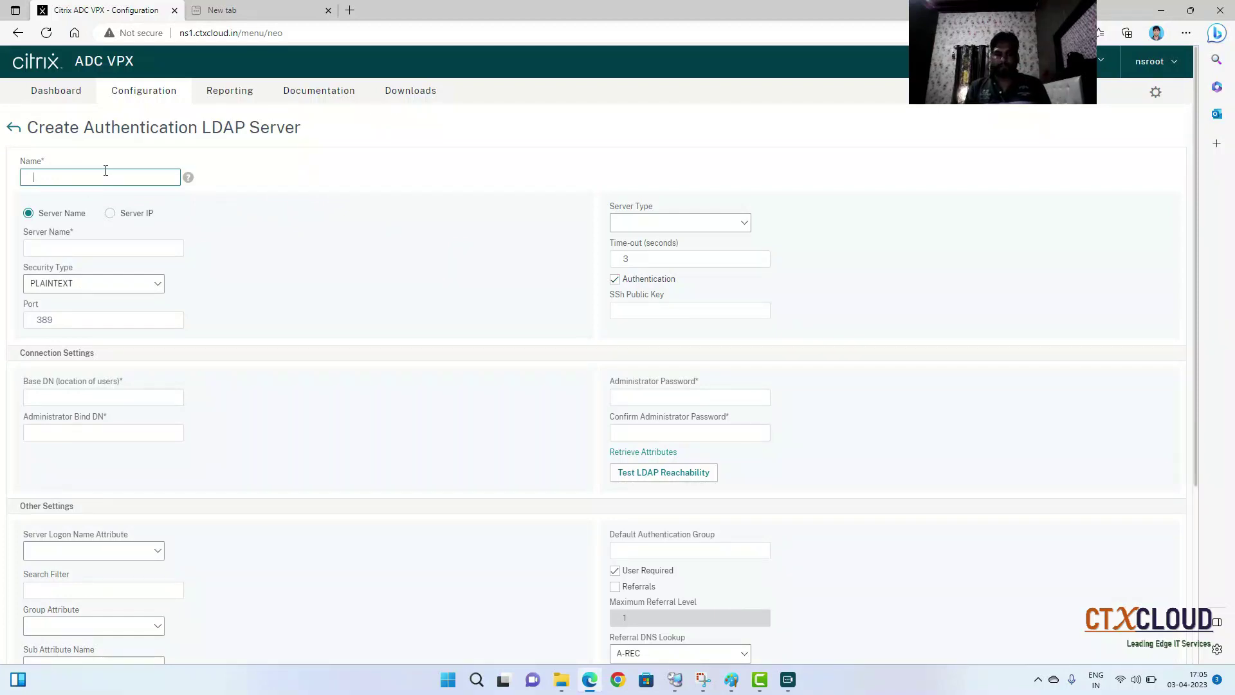
Name the new LDAP server LDAP-PROFILE and go to Remote Desktop Connection Manager
{"action": "type", "text": "LDAP"}
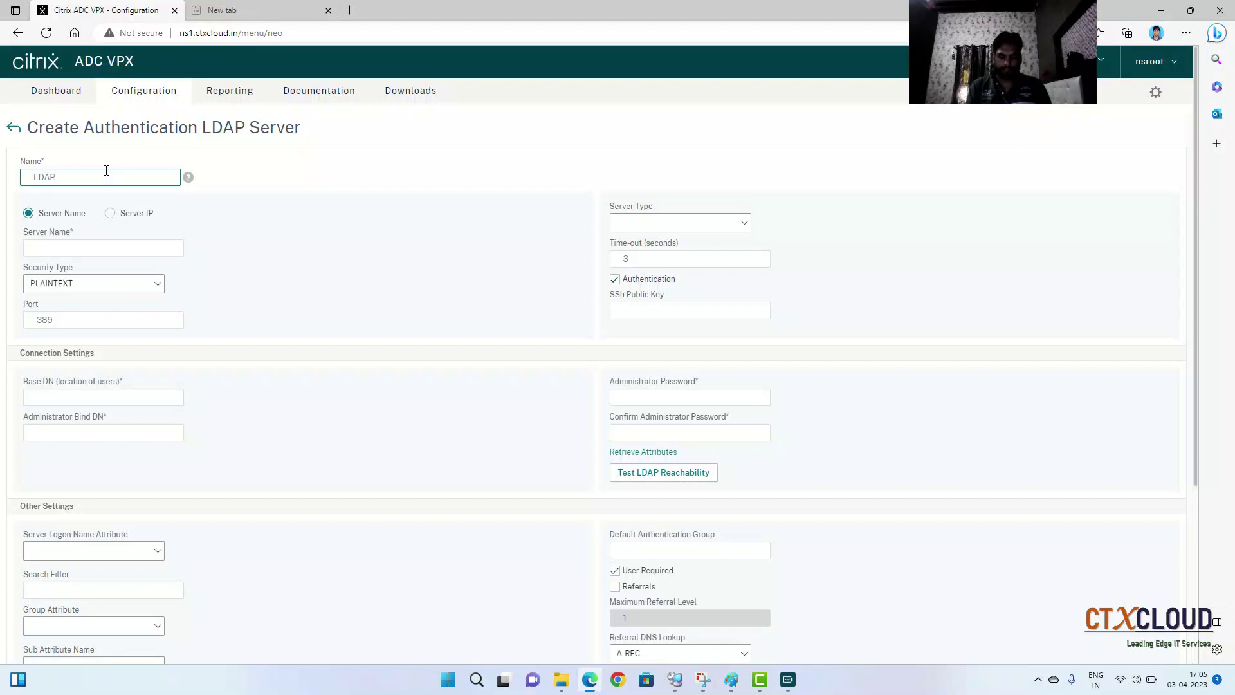
{"action": "type", "text": "-PROFILE"}
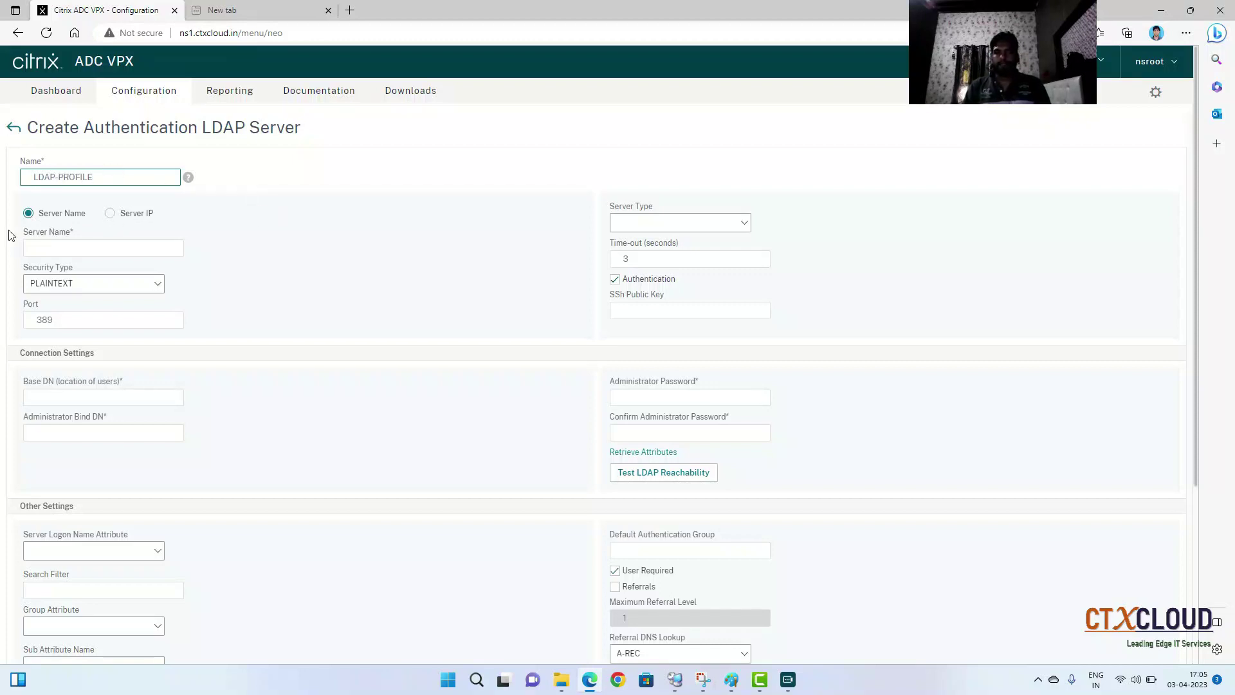
{"action": "left_click", "coordinate": [83, 250]}
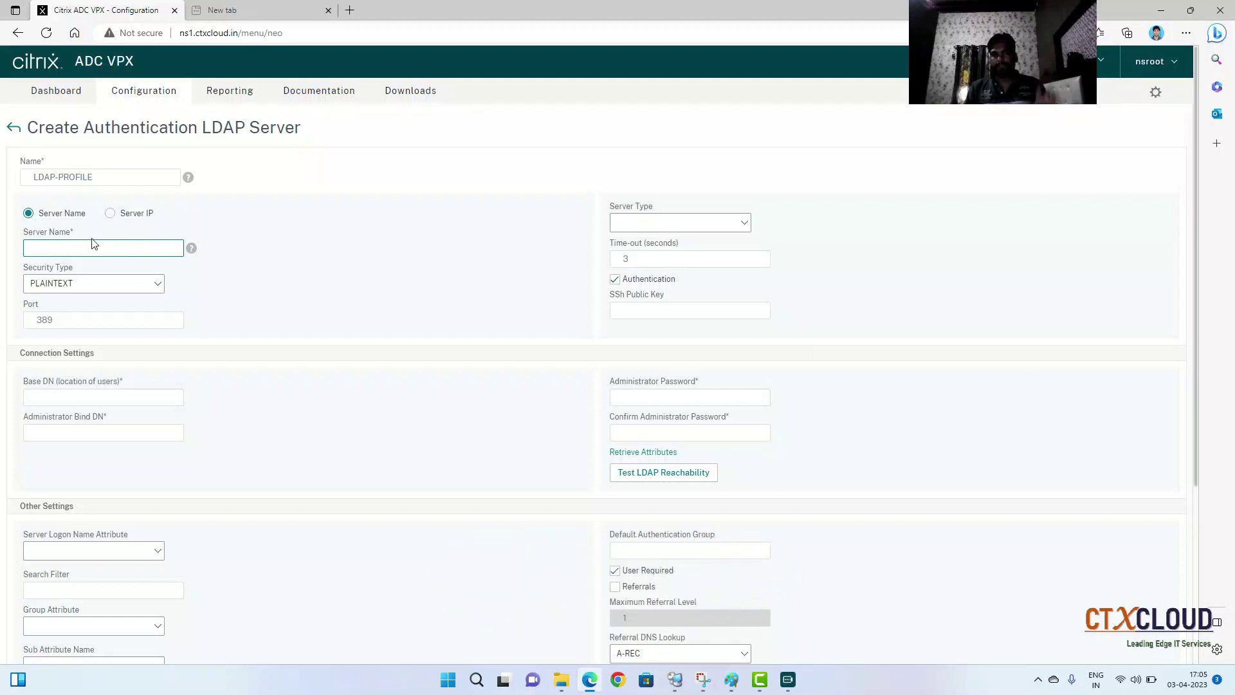
{"action": "left_click", "coordinate": [676, 682]}
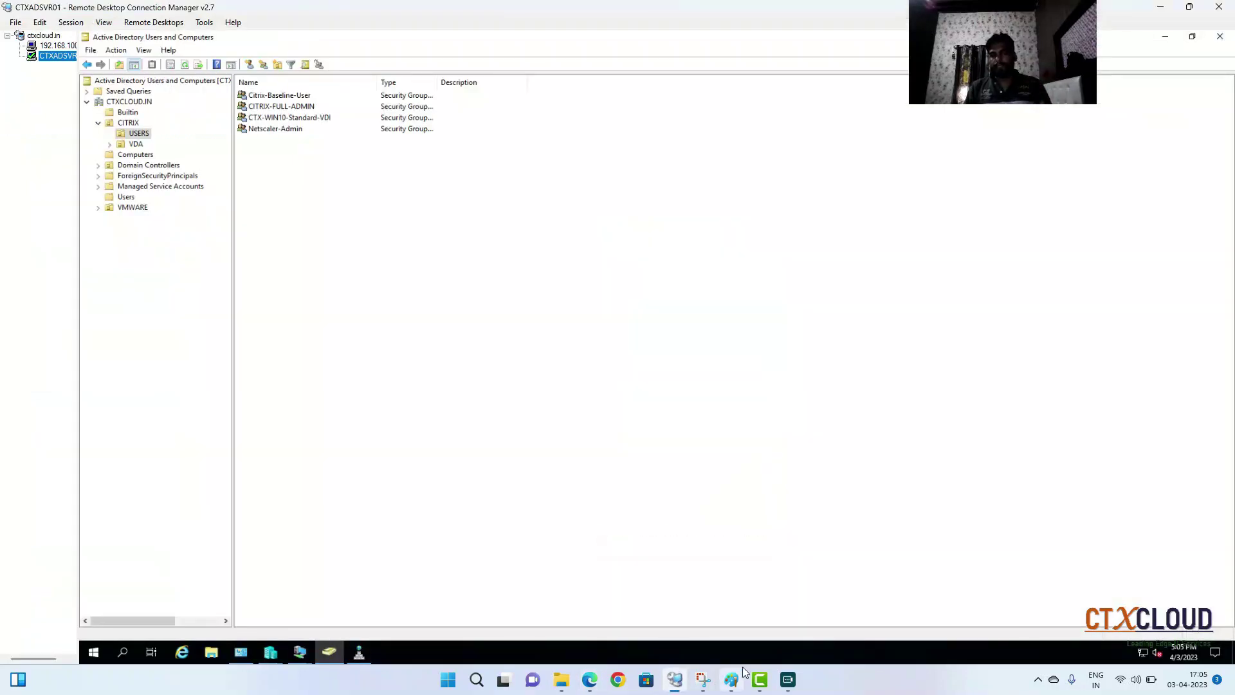
Copy the server name CTXADSVR01 from its connection properties and return to Edge
{"action": "right_click", "coordinate": [60, 56]}
{"action": "left_click", "coordinate": [100, 291]}
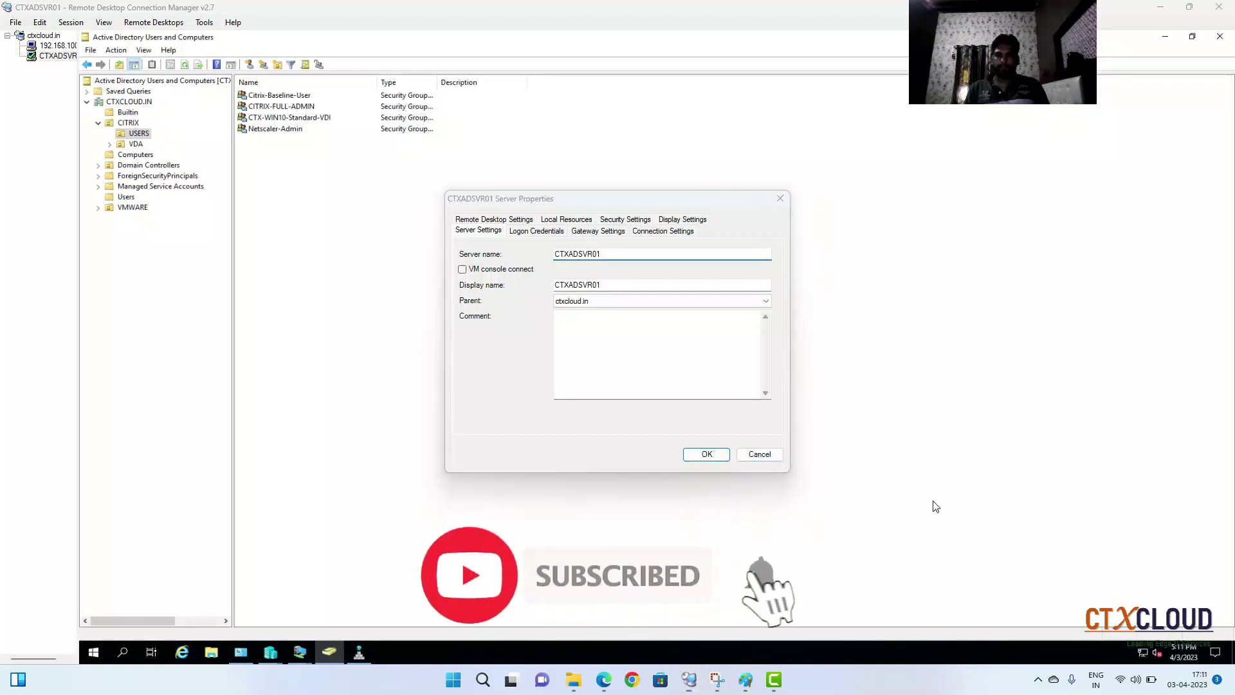
{"action": "left_click", "coordinate": [614, 252]}
{"action": "left_click_drag", "start_coordinate": [614, 251], "coordinate": [473, 255]}
{"action": "key", "text": "ctrl+c"}
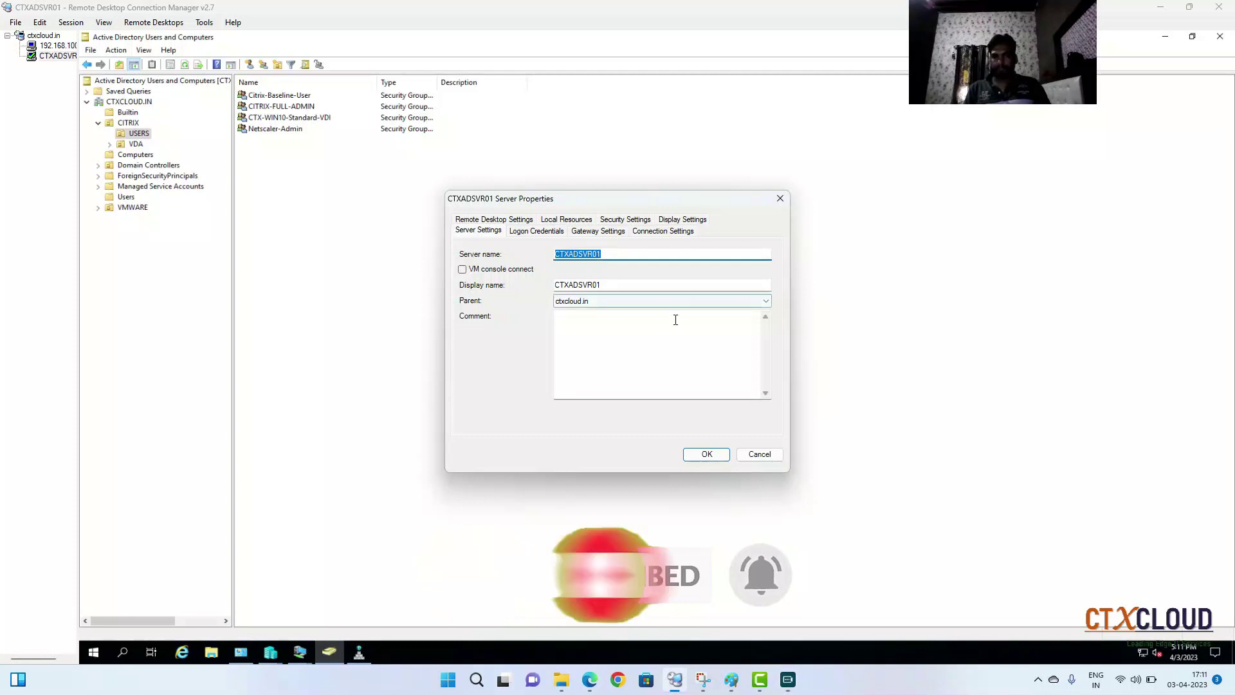
{"action": "left_click", "coordinate": [592, 682]}
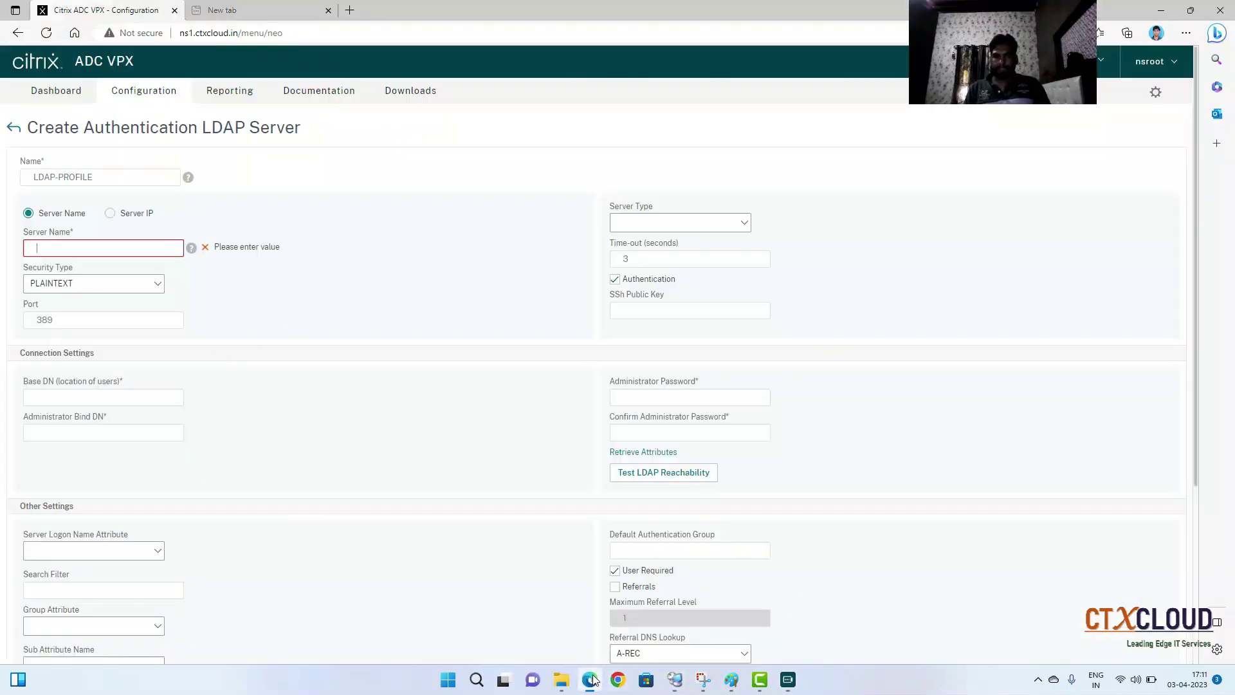
Enter CTXADSVR01.ctxcloud.in as the LDAP server's Server Name
{"action": "key", "text": "ctrl+v"}
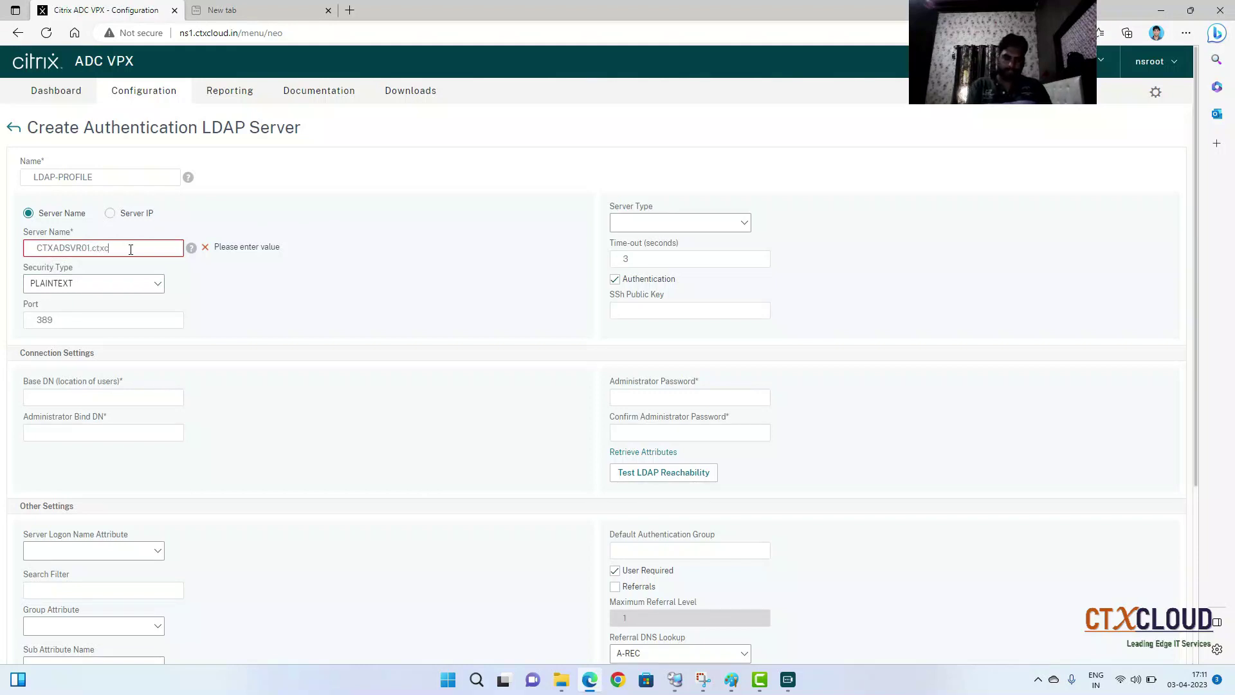
{"action": "type", "text": ".ctxcloud.in"}
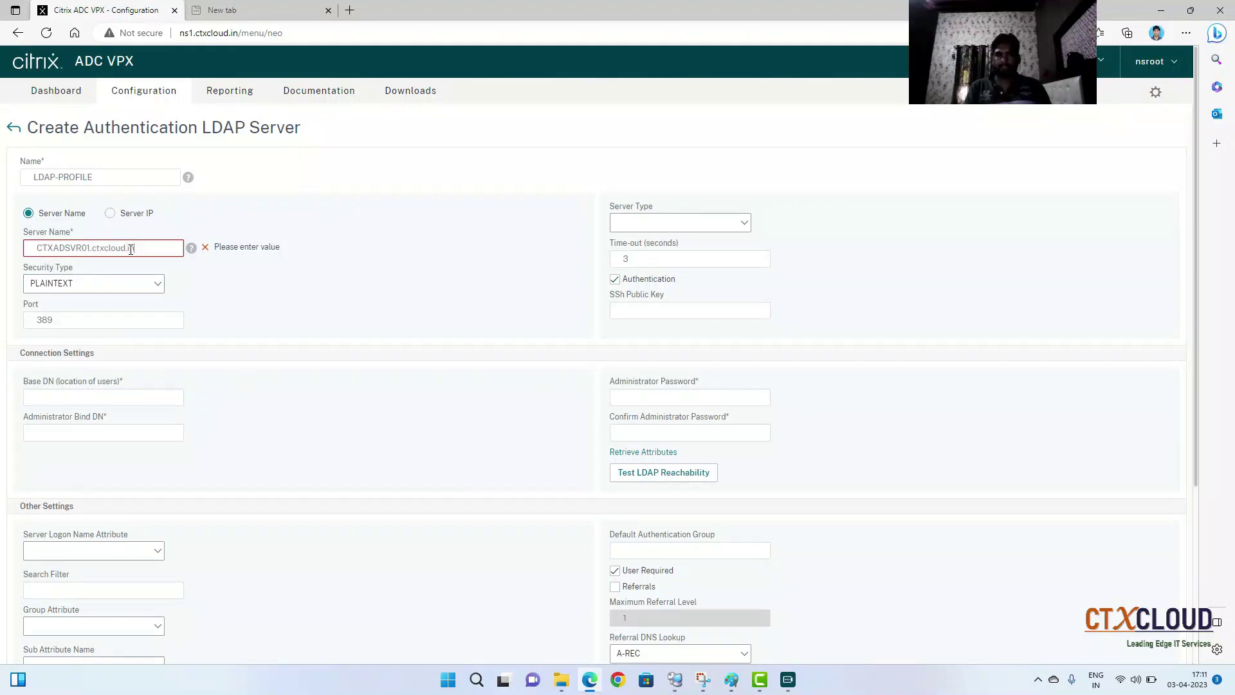